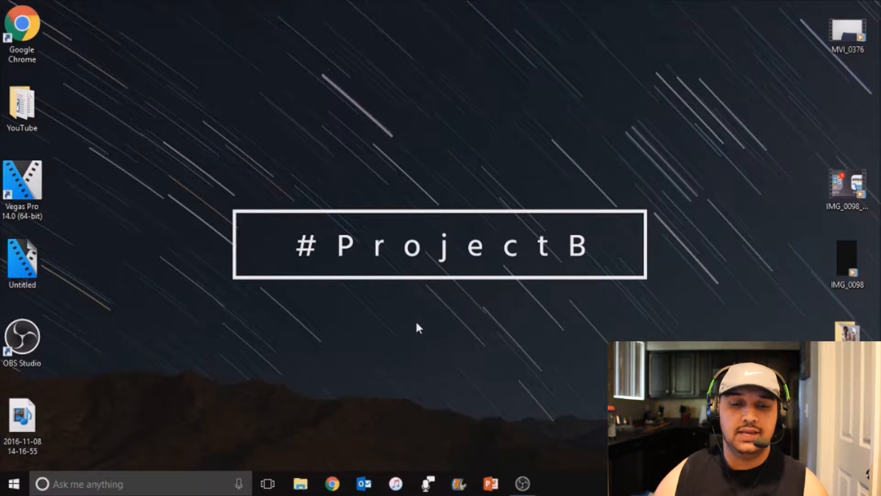
click(332, 483)
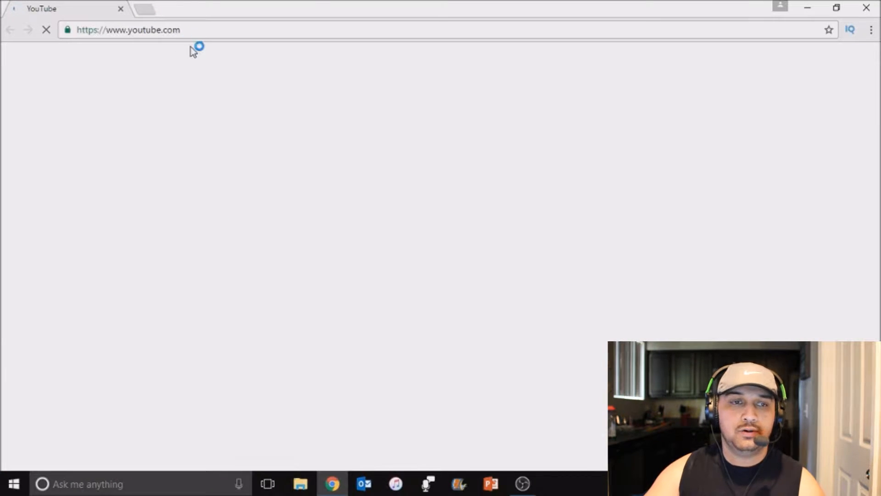
click(224, 28)
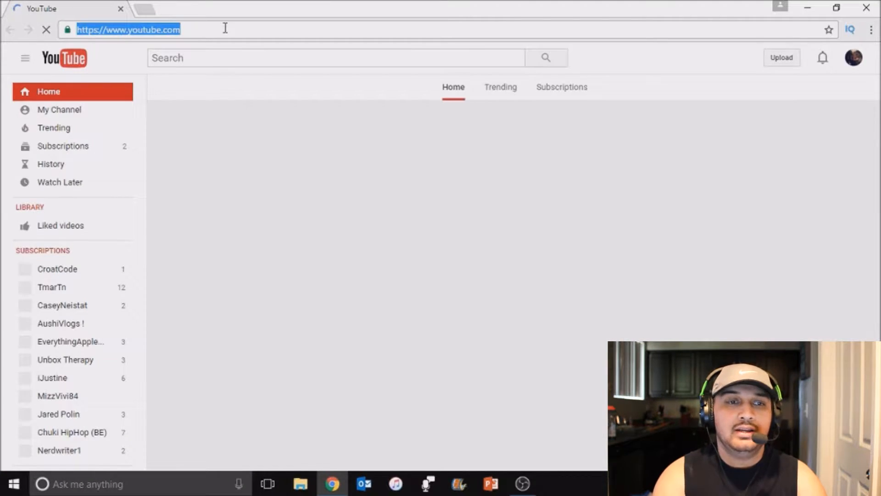
text(fo)
key(Return)
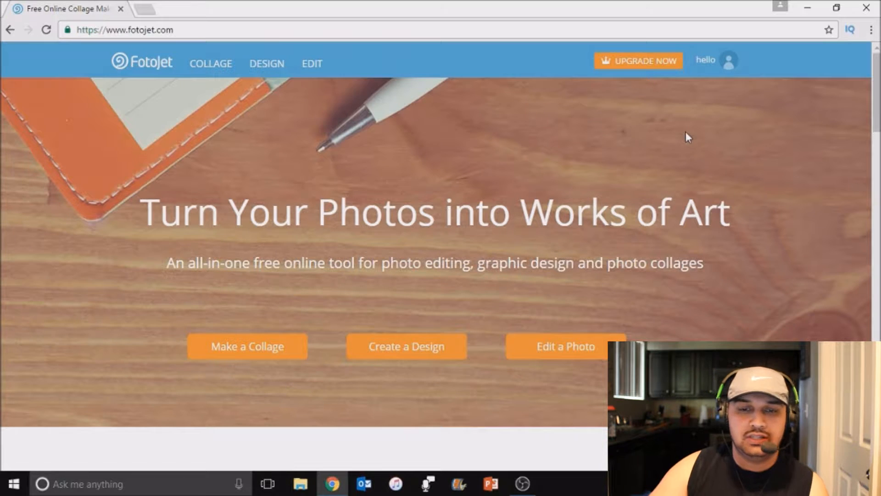
Start a new blank design in the YouTube Channel Art format
click(403, 358)
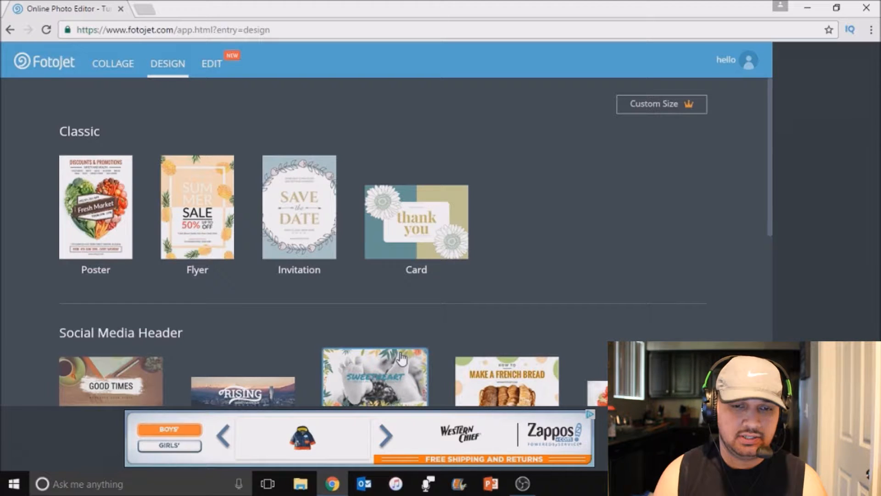
scroll(230, 358, down, 1)
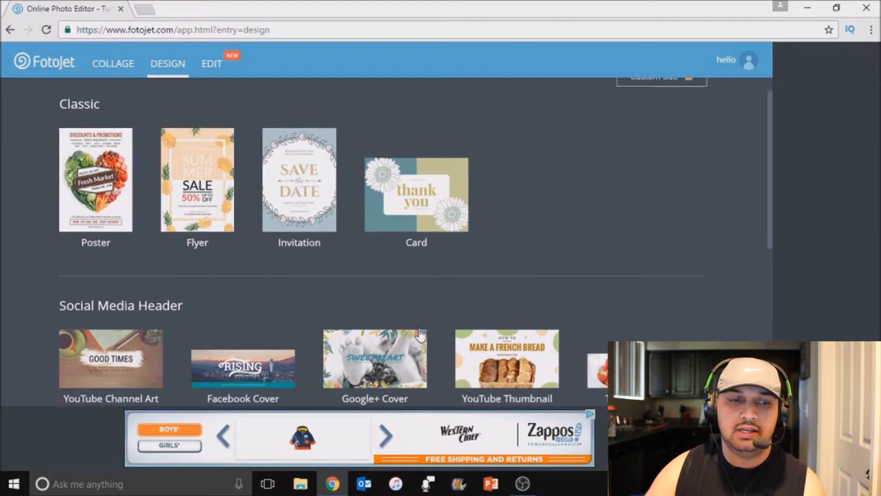
click(98, 355)
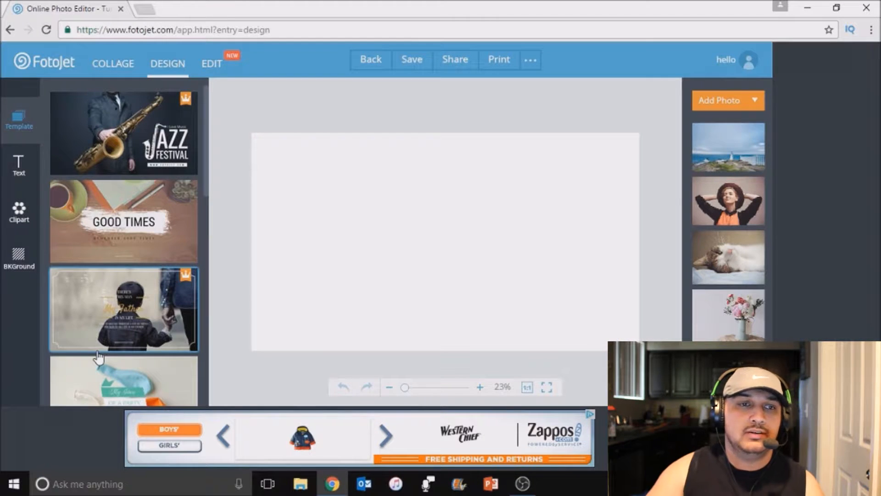
Search Google Images in a new browser tab for "snapchat png" and preview the yellow ghost icon from Iconfinder
click(144, 9)
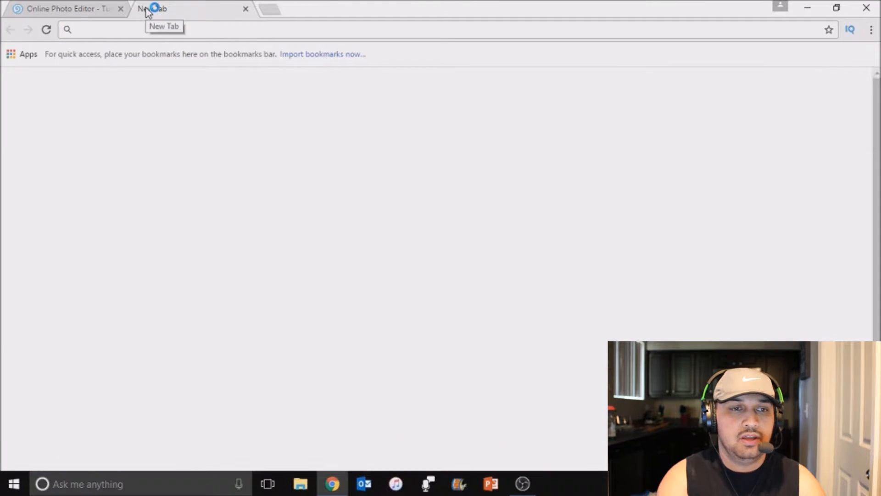
text(images.google.com)
key(Return)
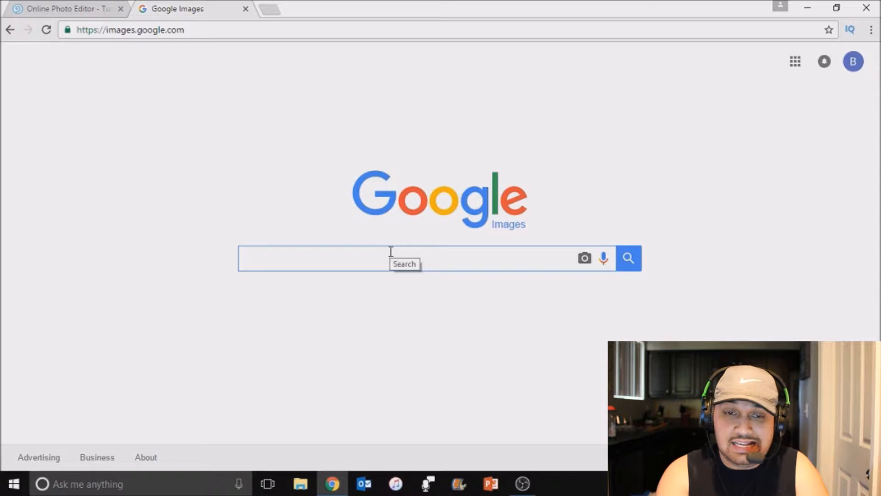
text(sna)
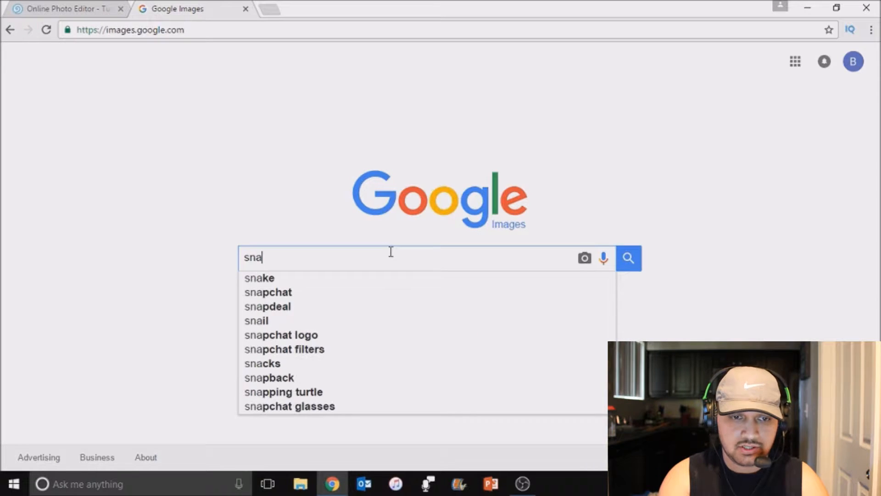
text(pchat)
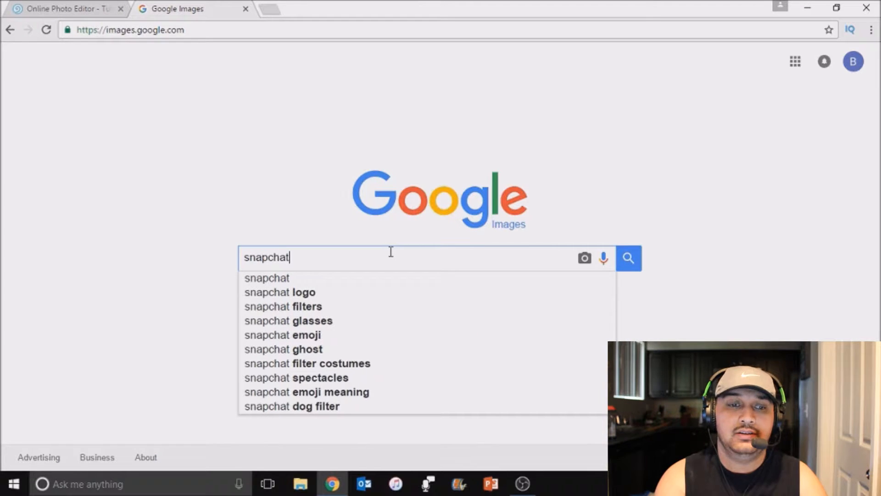
text( png)
key(Return)
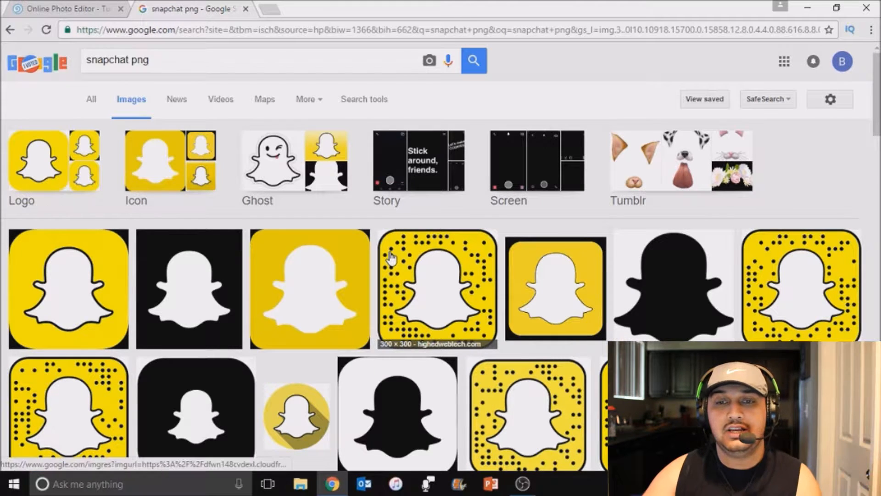
click(333, 299)
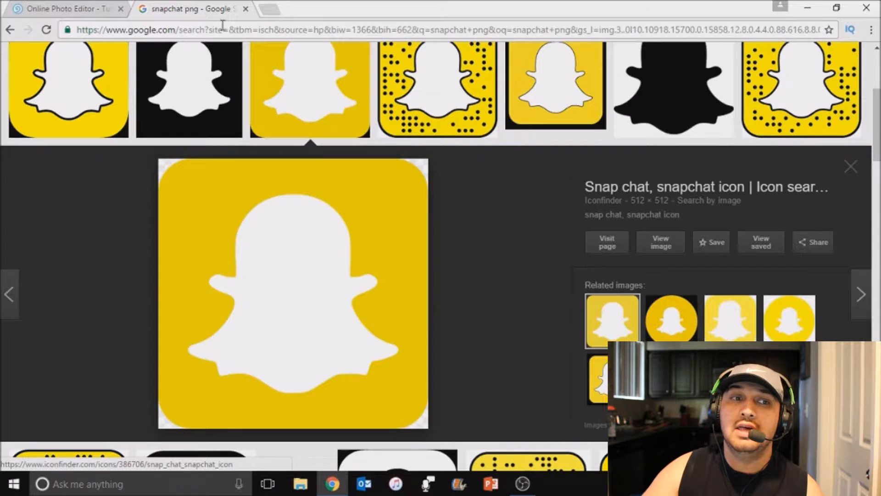
Return to FotoJet and select the computer photos Snapchat_Logo, Subscribe_20Button - Copy, Twitter_logo and the first youtube_play_button_background image from End Card Project for import
click(82, 5)
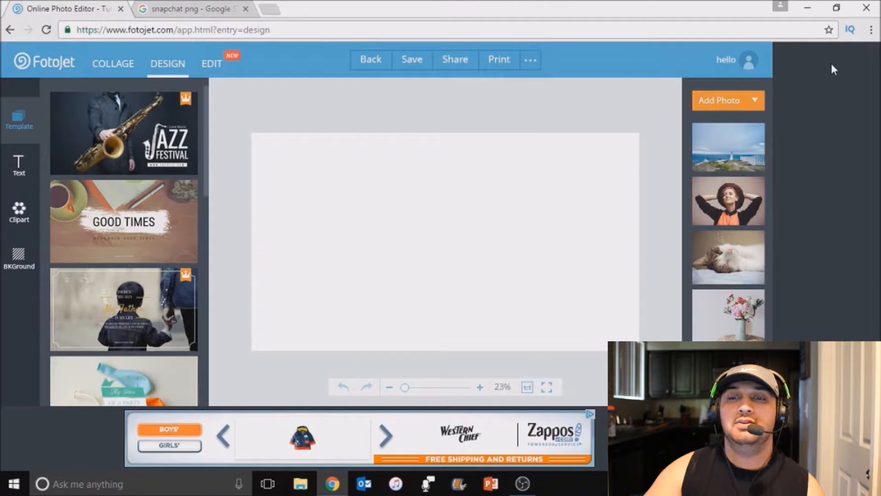
click(750, 110)
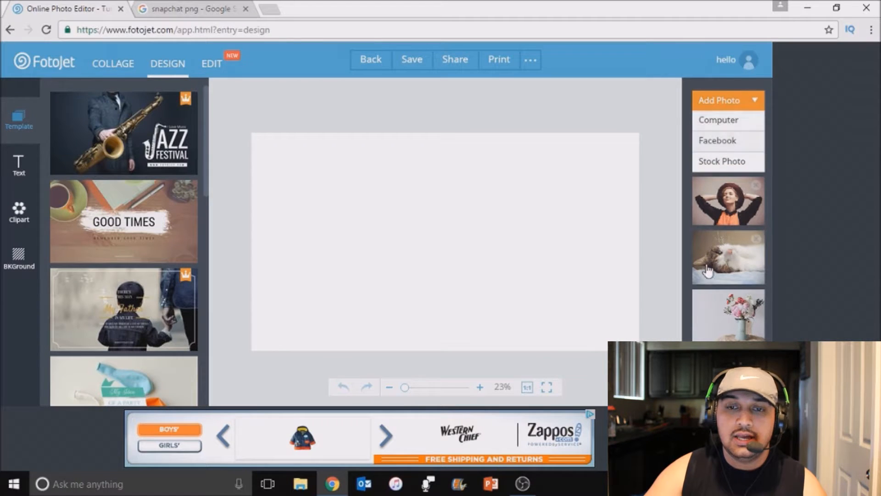
click(728, 120)
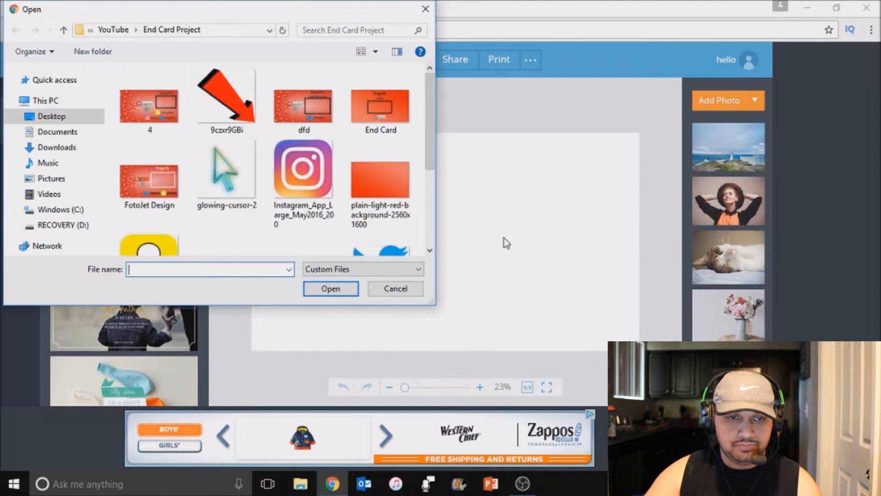
scroll(360, 213, down, 1)
scroll(360, 214, down, 1)
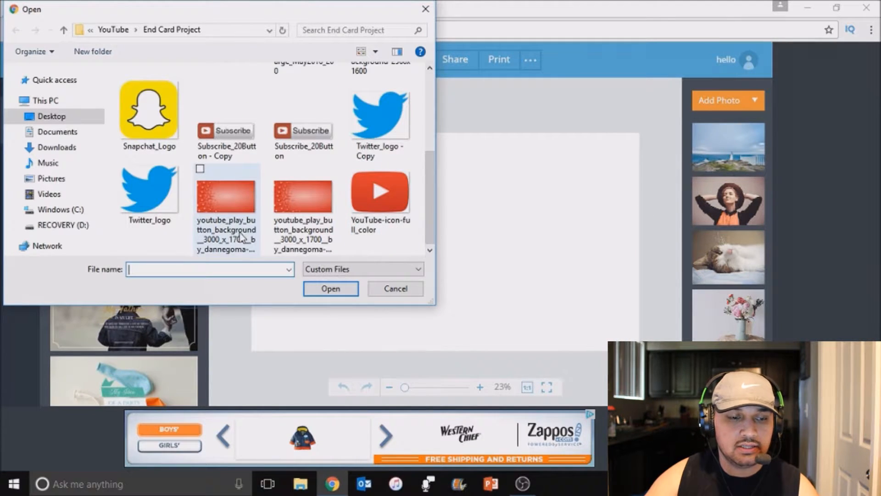
click(239, 217)
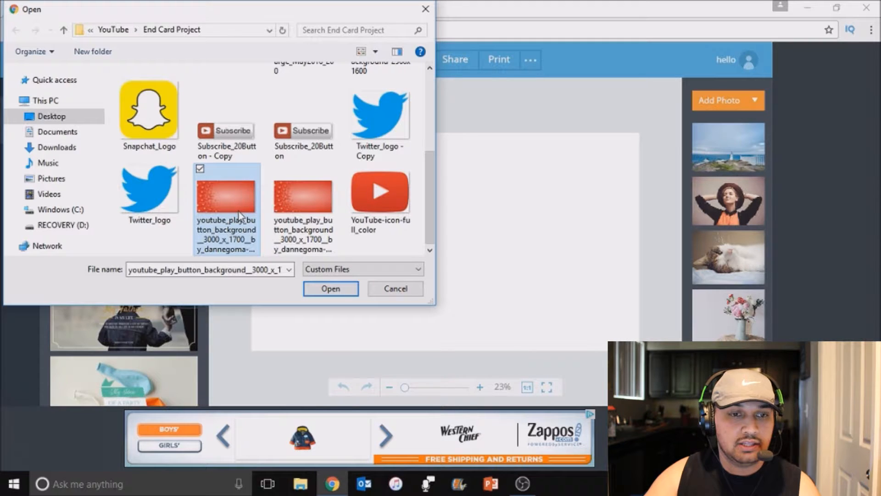
ctrl+click(152, 209)
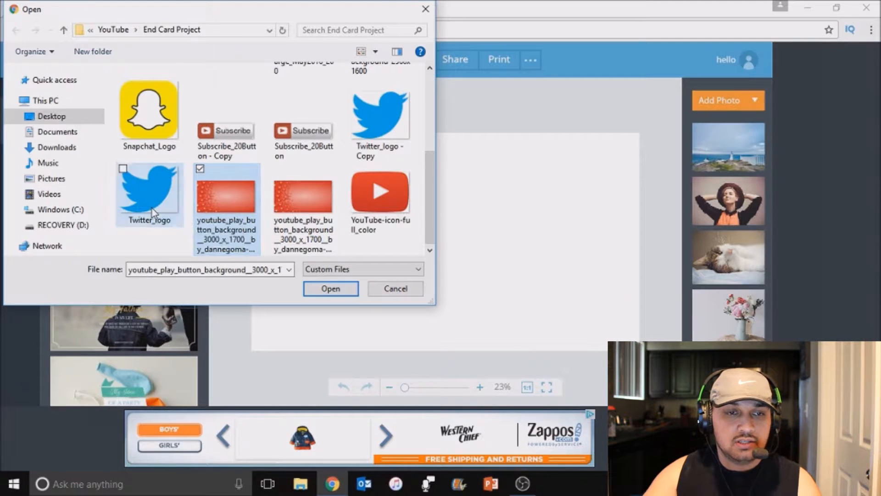
ctrl+click(251, 133)
ctrl+click(158, 130)
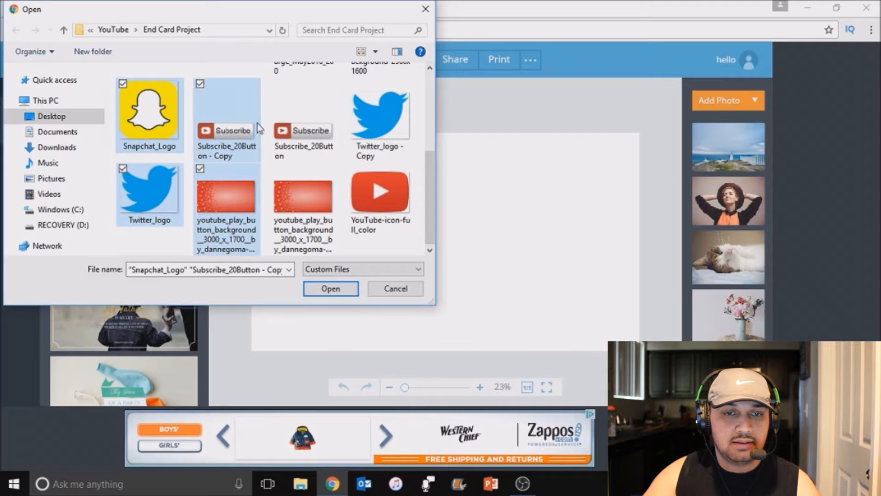
Add Instagram_App_Large_May2016_200 and glowing-cursor-2 to the file selection and import all selected images
scroll(354, 136, up, 3)
ctrl+click(303, 178)
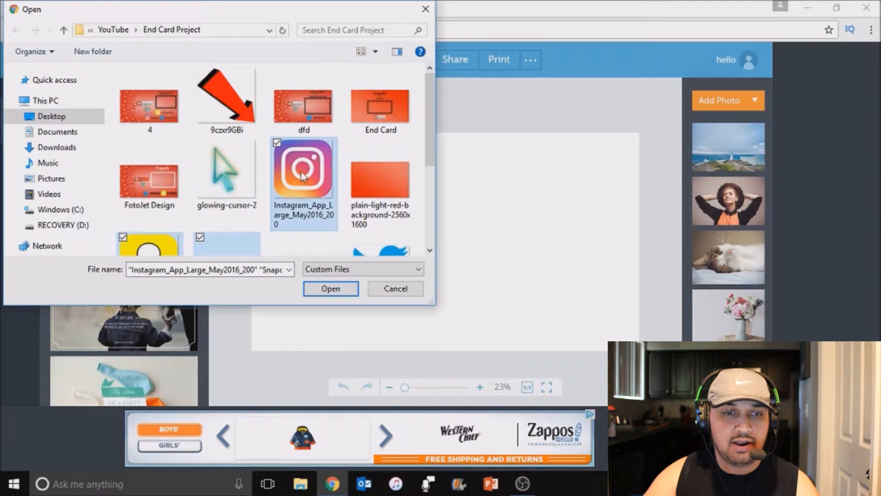
ctrl+click(242, 206)
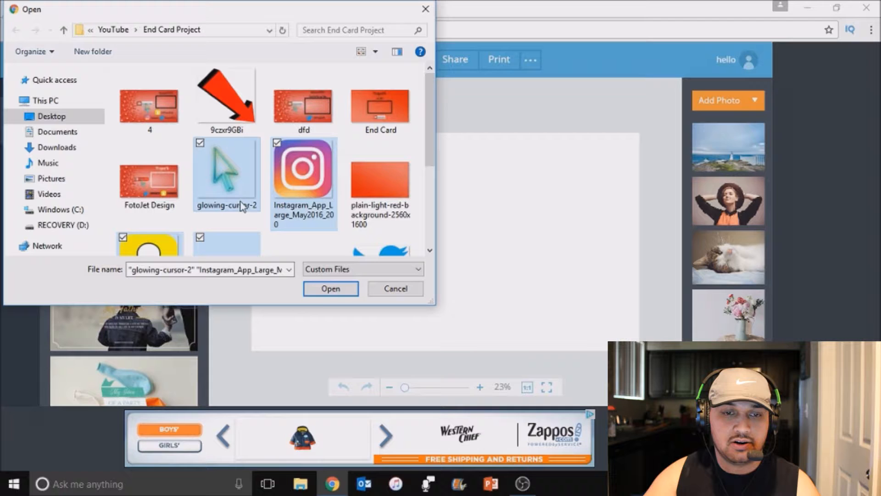
click(331, 290)
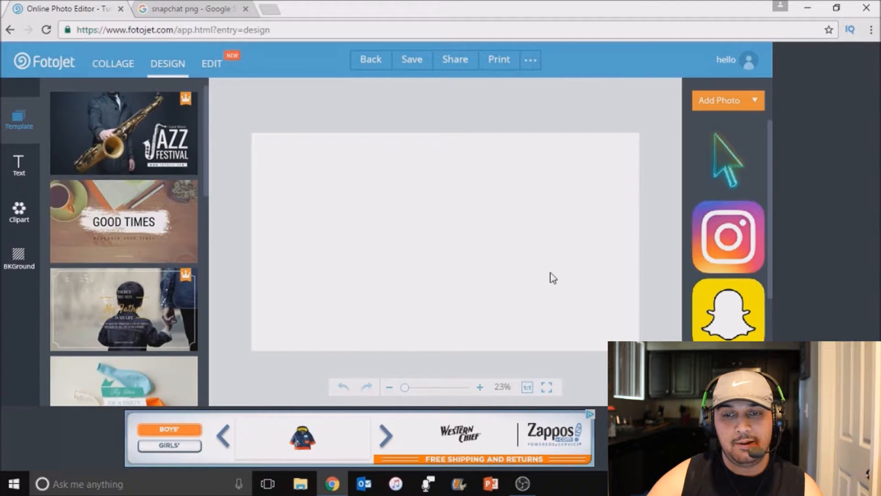
Place the red play-button background photo on the canvas, align it with the upper-left corner and stretch it to fill the whole canvas
scroll(764, 212, down, 1)
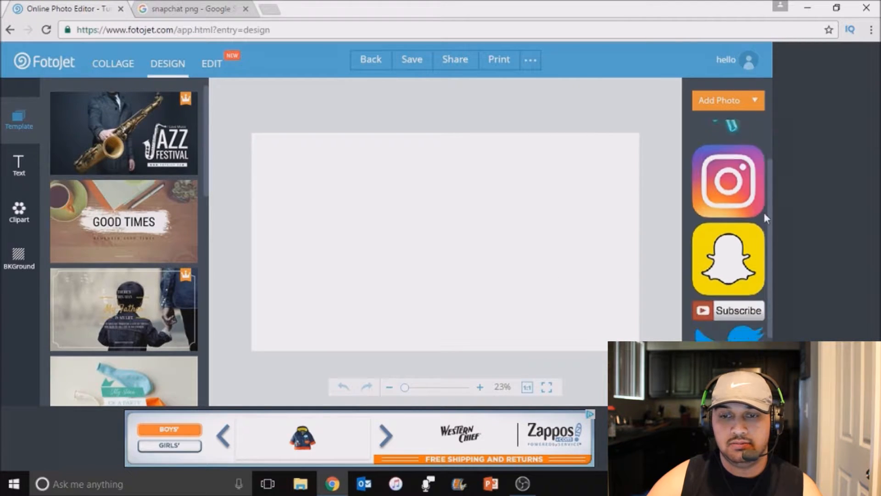
scroll(763, 212, down, 1)
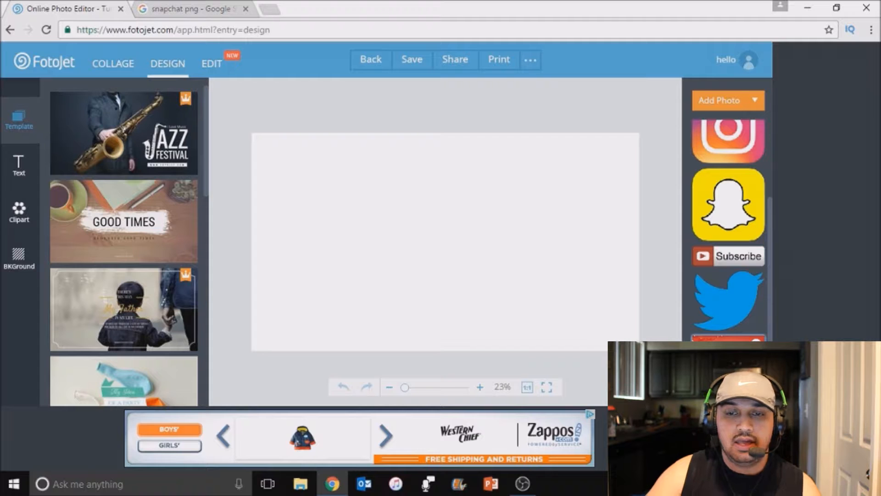
drag(728, 338, 417, 246)
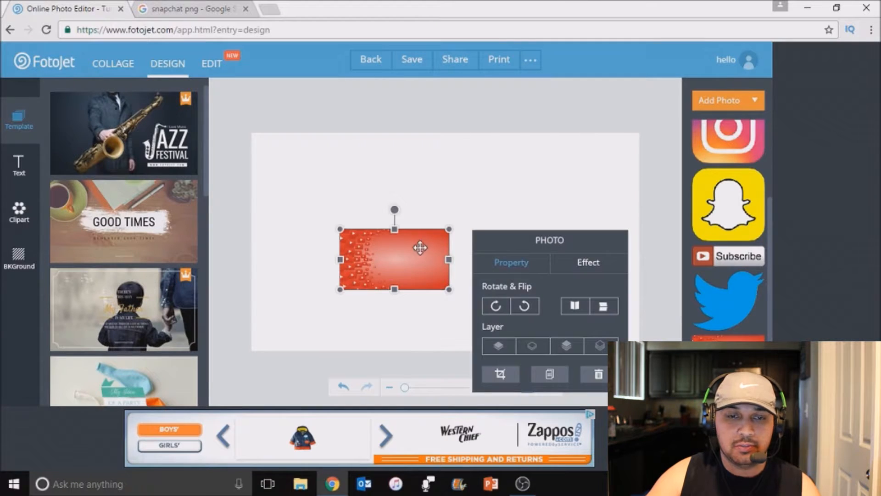
drag(366, 195, 332, 158)
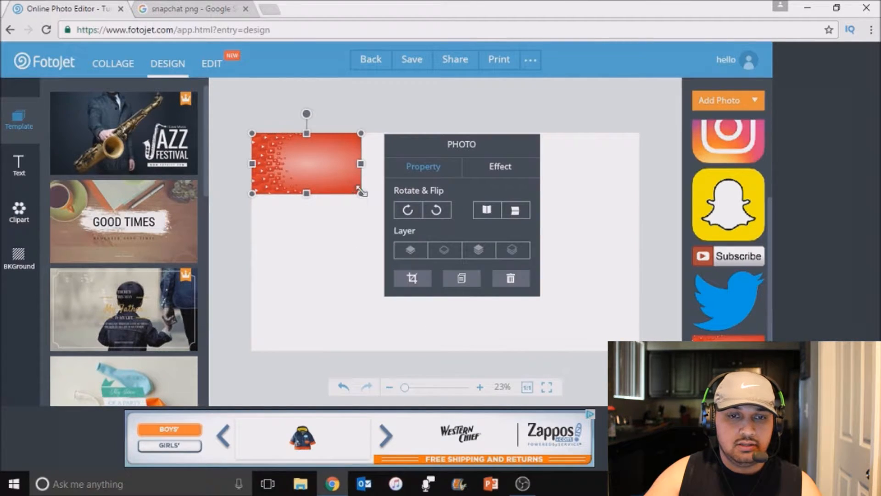
drag(362, 195, 640, 347)
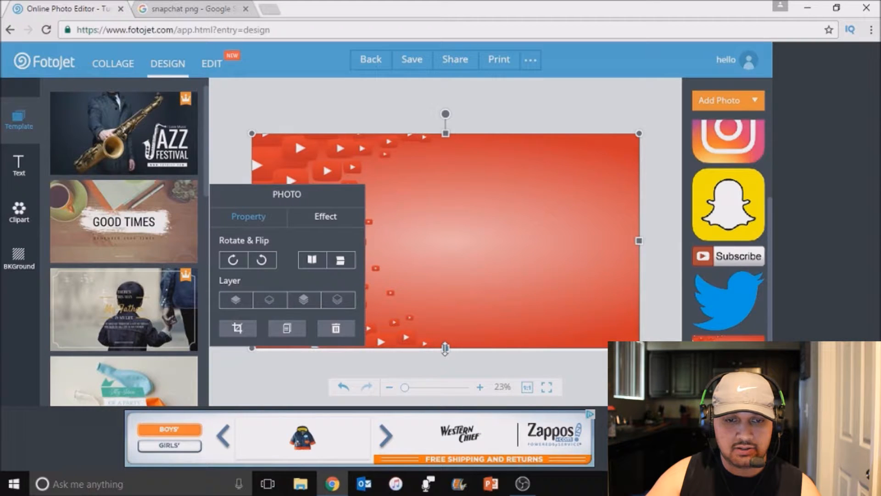
drag(445, 349, 445, 351)
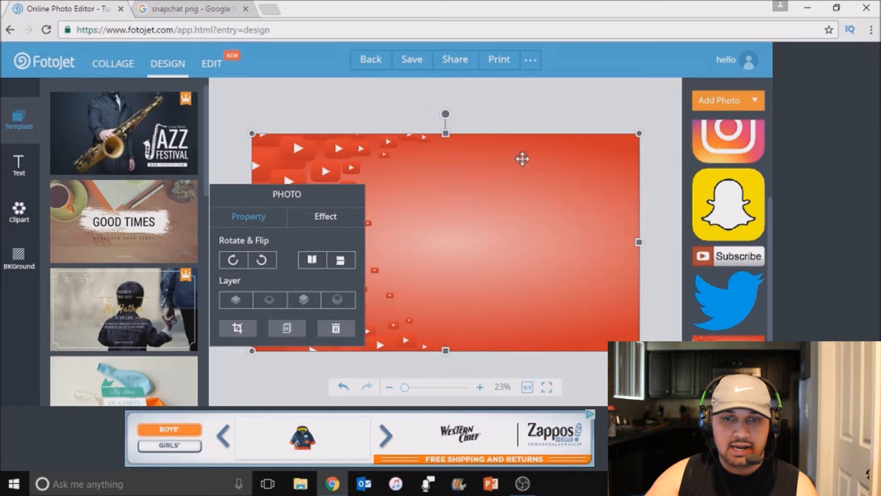
click(562, 122)
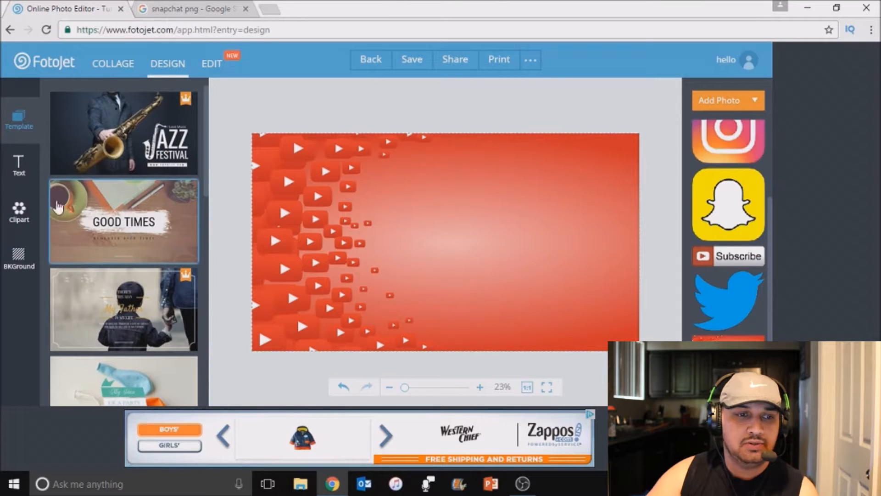
Add a text box containing the channel name and place it in the upper-right corner of the canvas
click(20, 165)
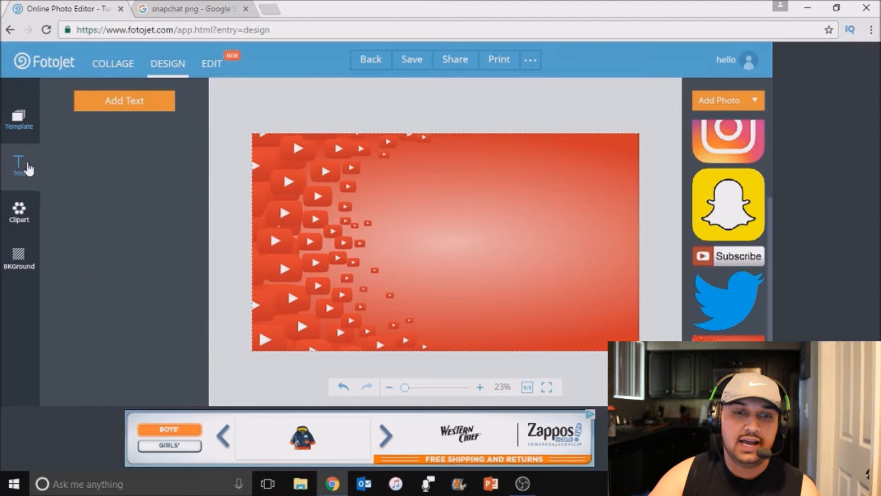
click(112, 102)
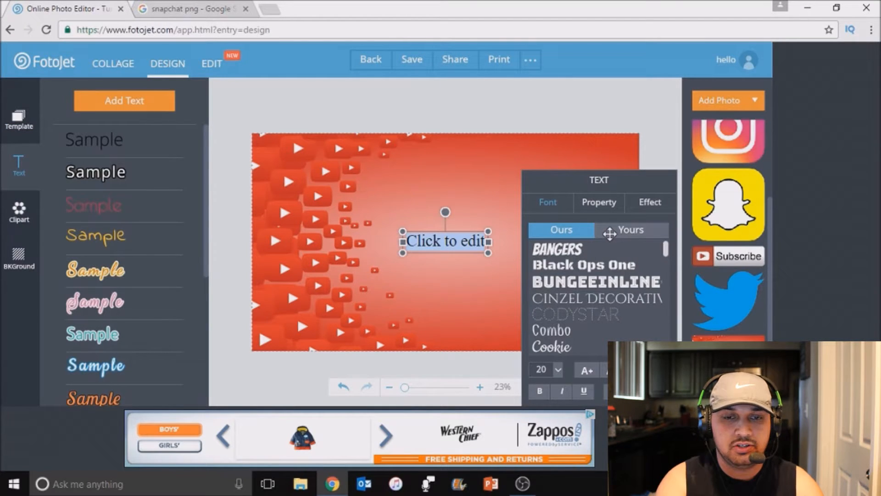
text(Brian)
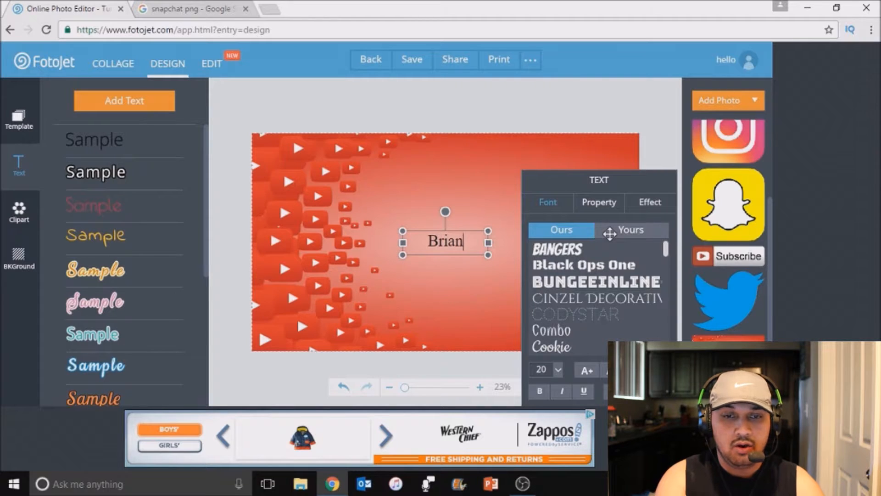
text(s)
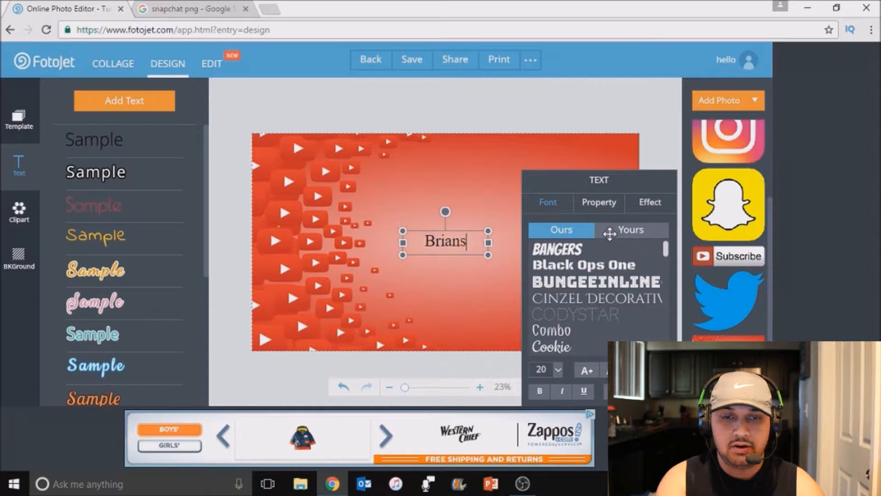
text(POV)
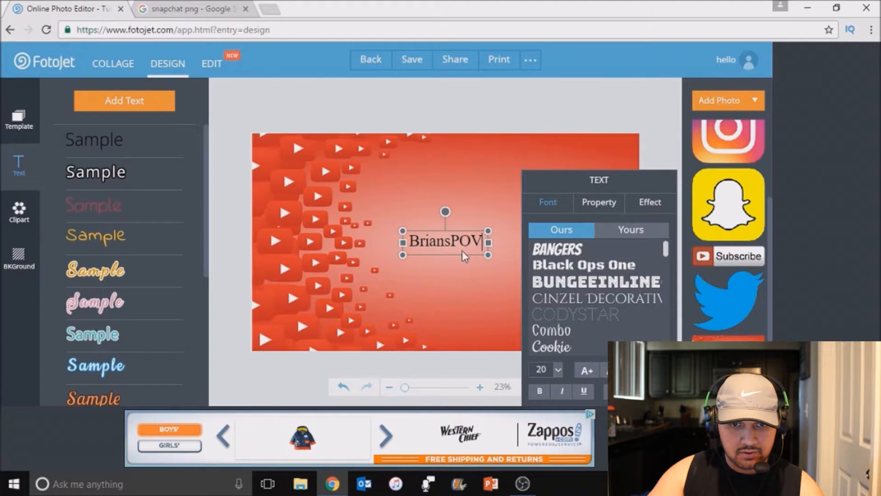
drag(455, 255, 607, 149)
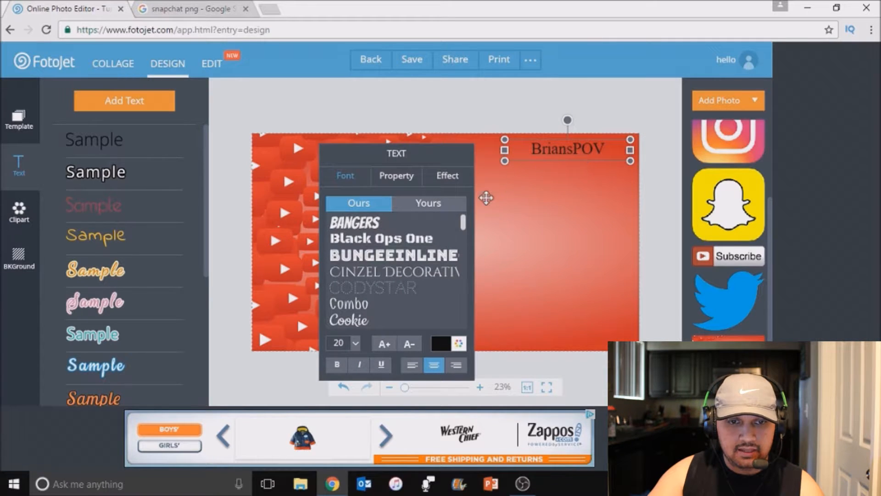
Set the channel name text to the Lobster Two font at size 28
scroll(407, 276, down, 10)
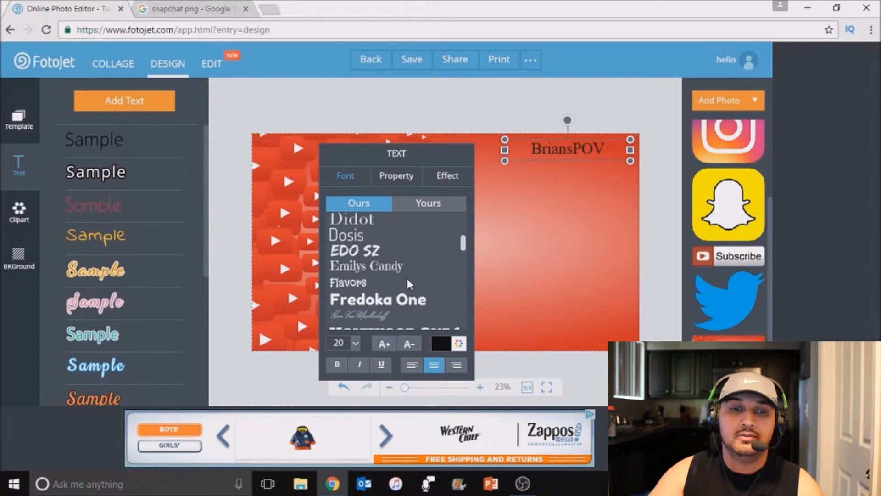
scroll(406, 278, down, 5)
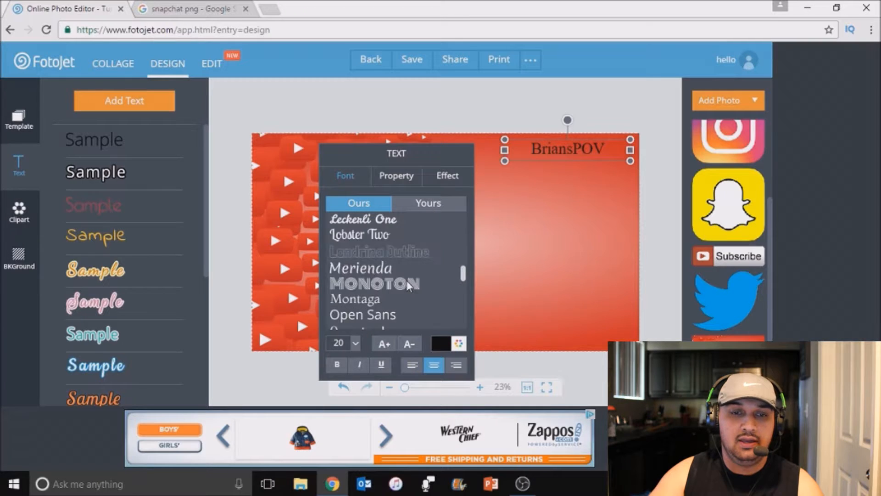
click(376, 233)
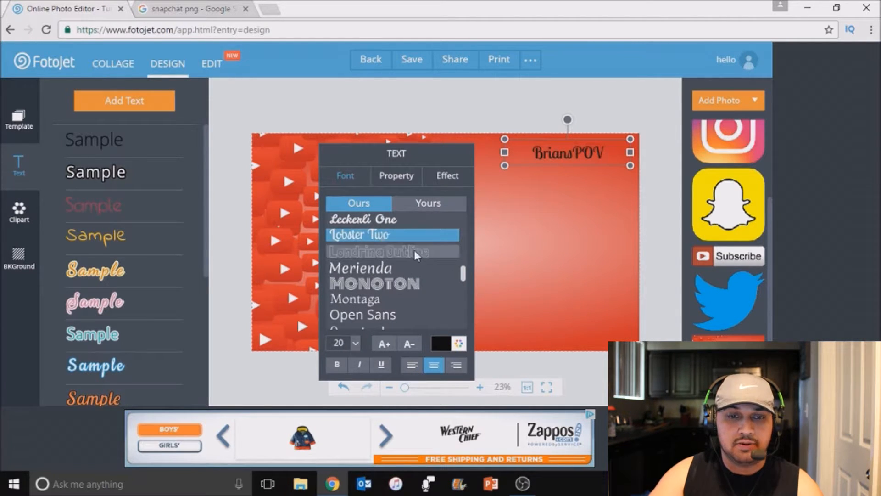
click(355, 343)
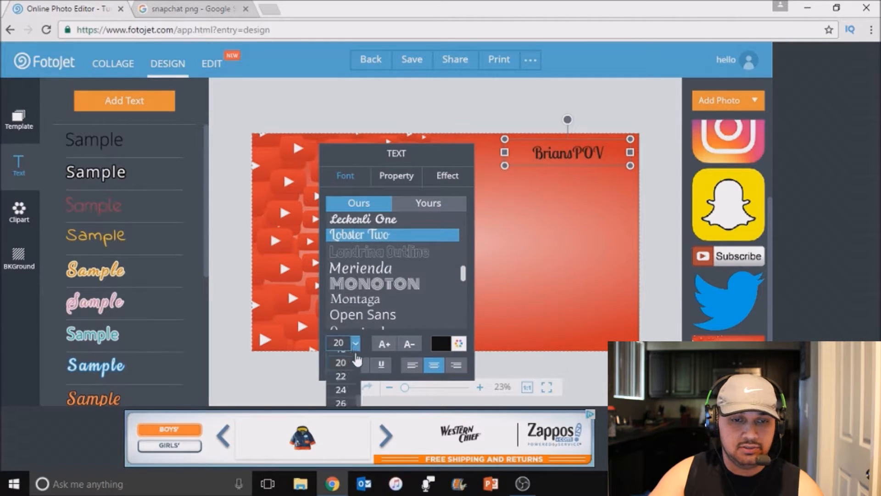
click(344, 387)
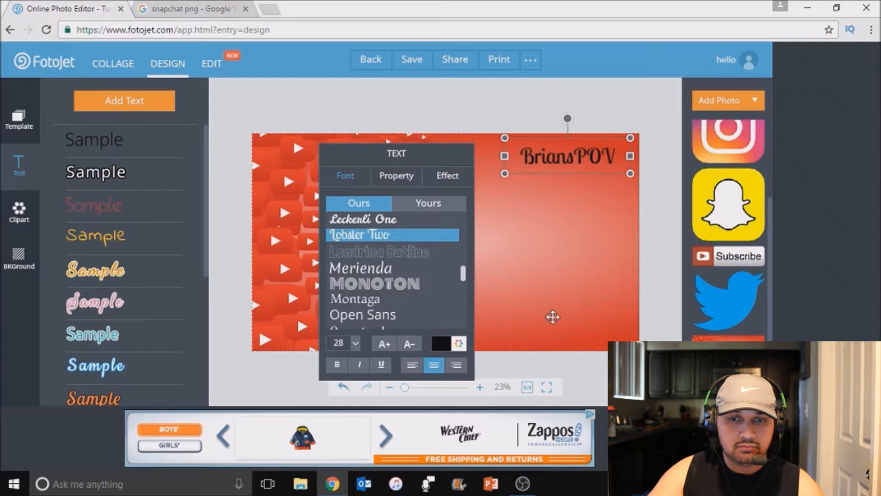
click(579, 226)
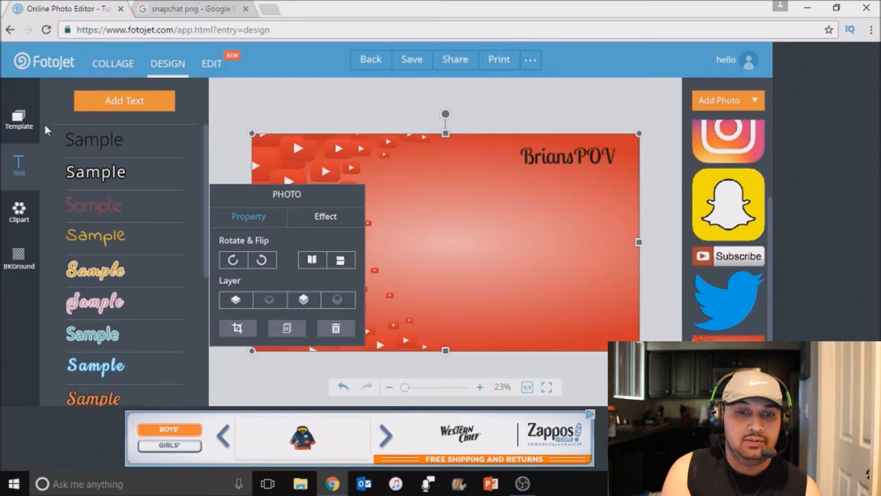
Add a square from the preset outlined shapes to the canvas
click(26, 224)
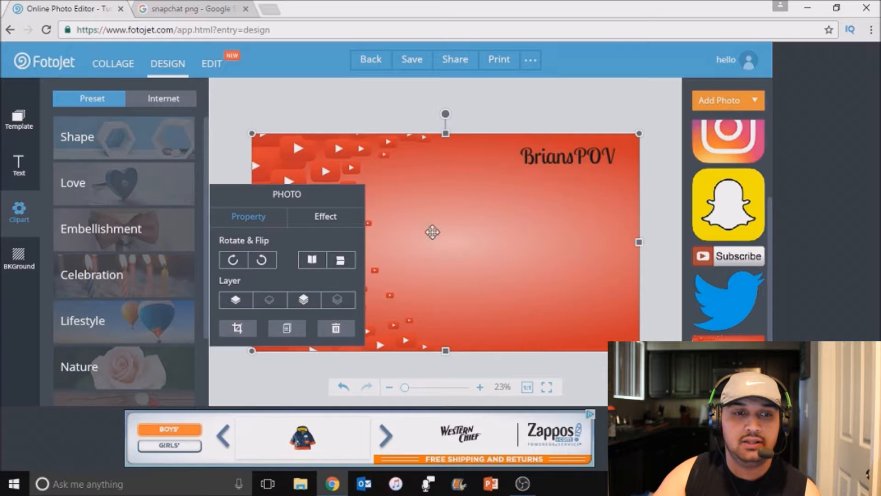
click(132, 156)
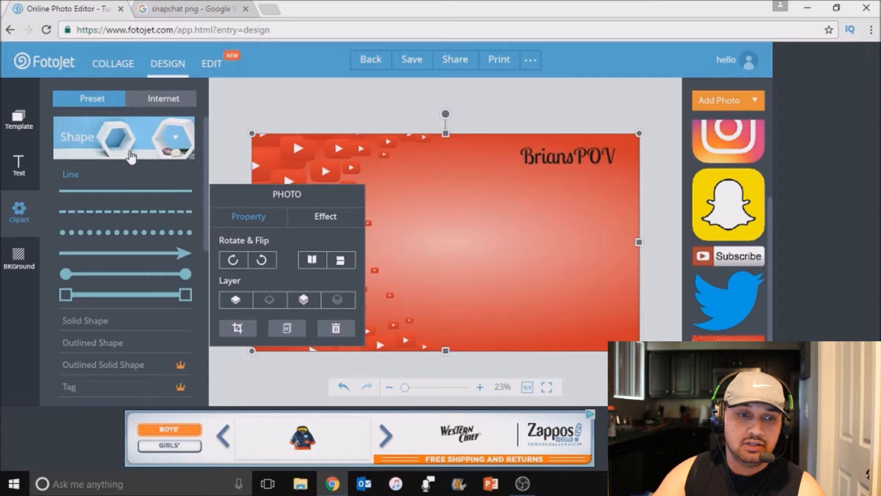
click(109, 349)
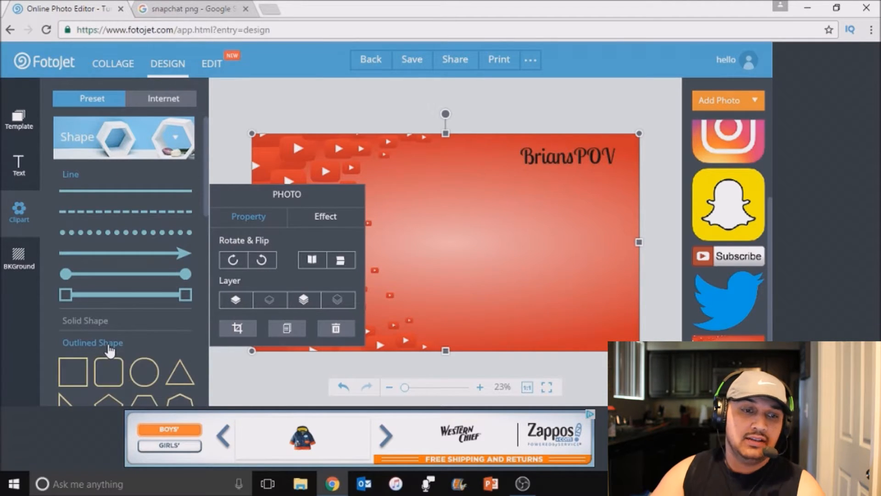
click(110, 349)
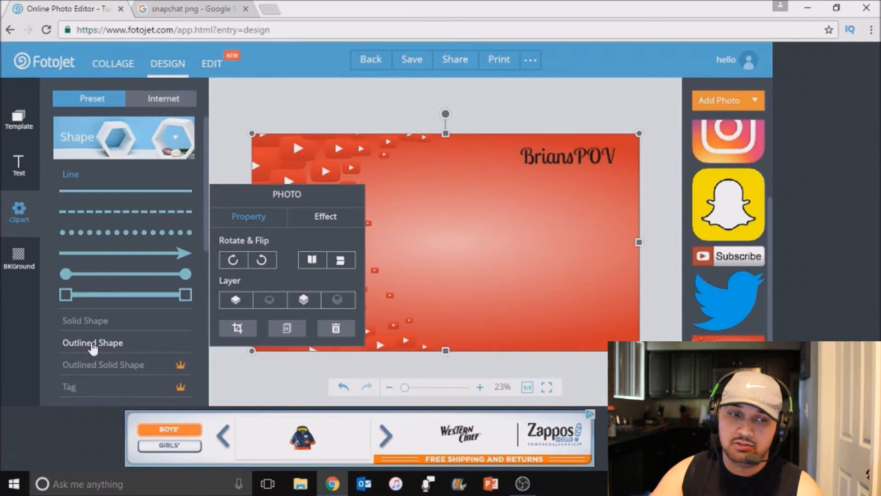
click(93, 348)
click(73, 370)
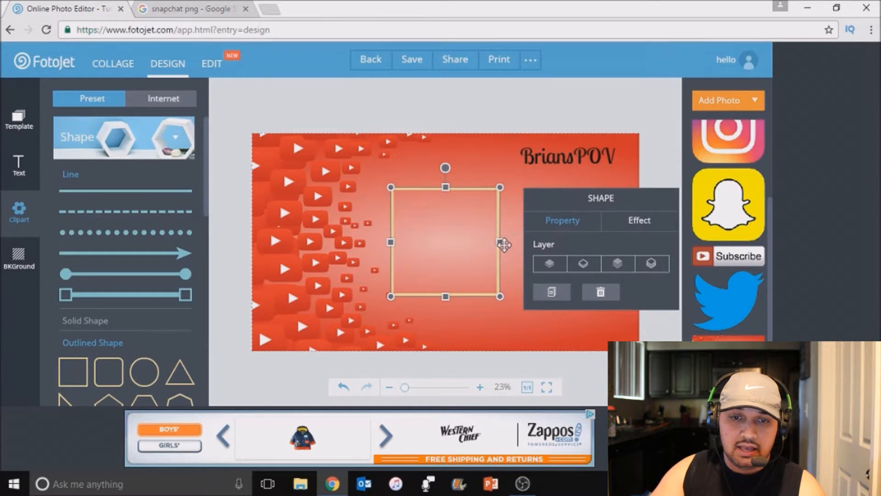
Move the outlined square beneath the channel name, widen it and reduce its height to form a horizontal video frame
drag(498, 222, 631, 224)
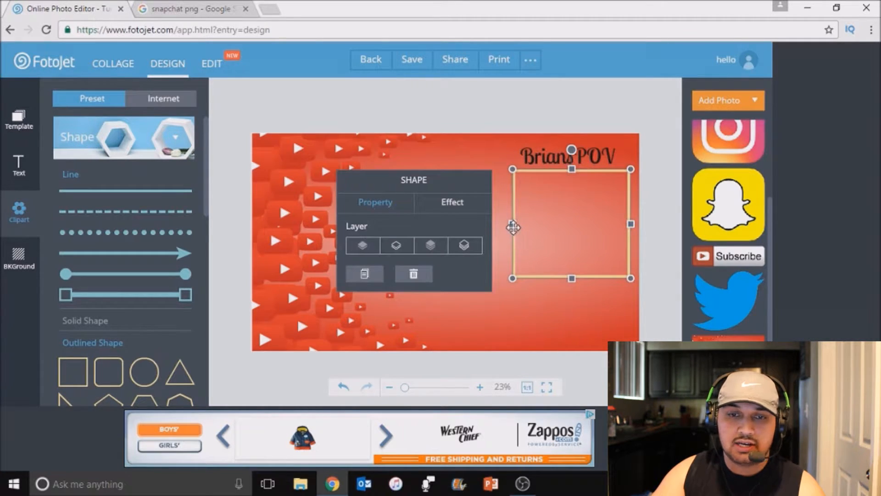
drag(512, 224, 498, 224)
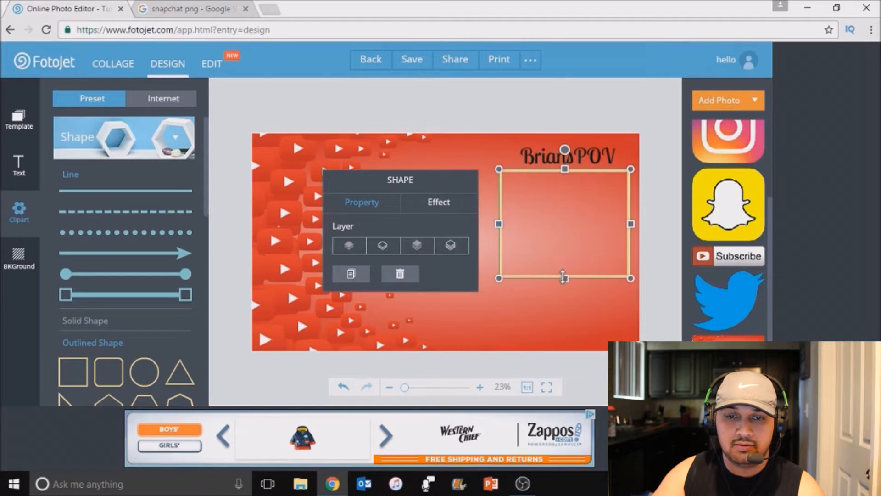
drag(564, 278, 570, 249)
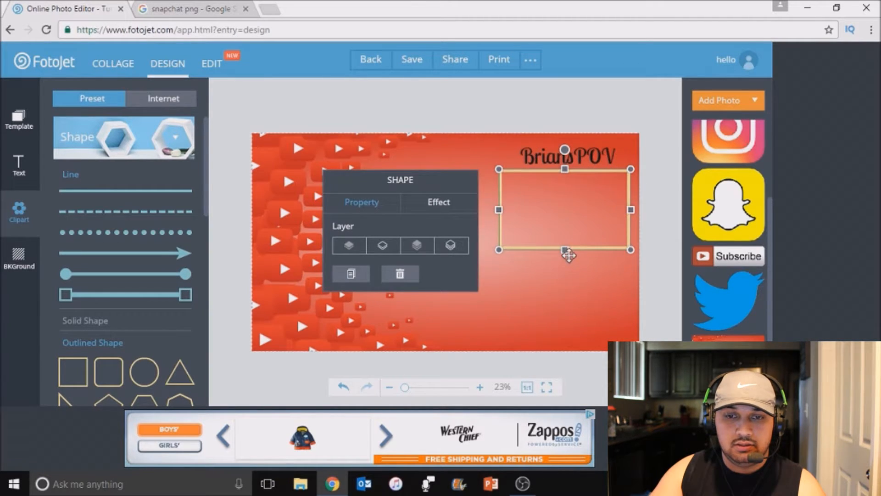
click(556, 282)
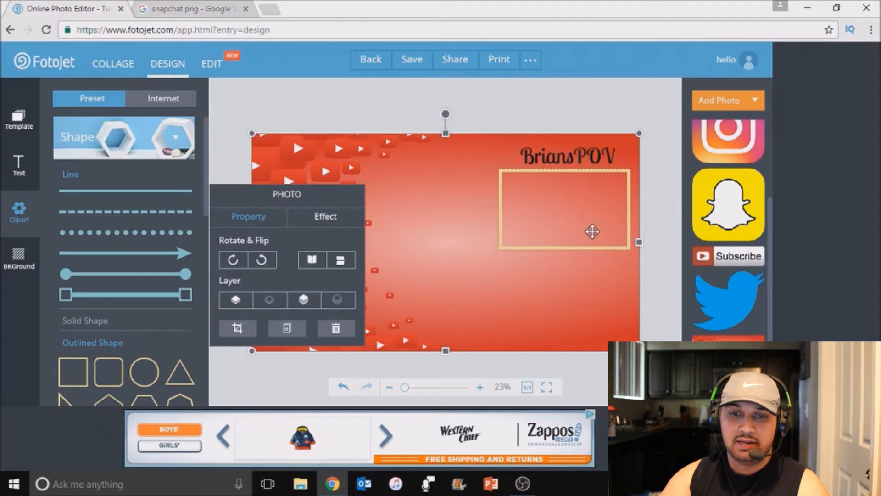
Change the color of the rectangular frame's outline to black
click(628, 207)
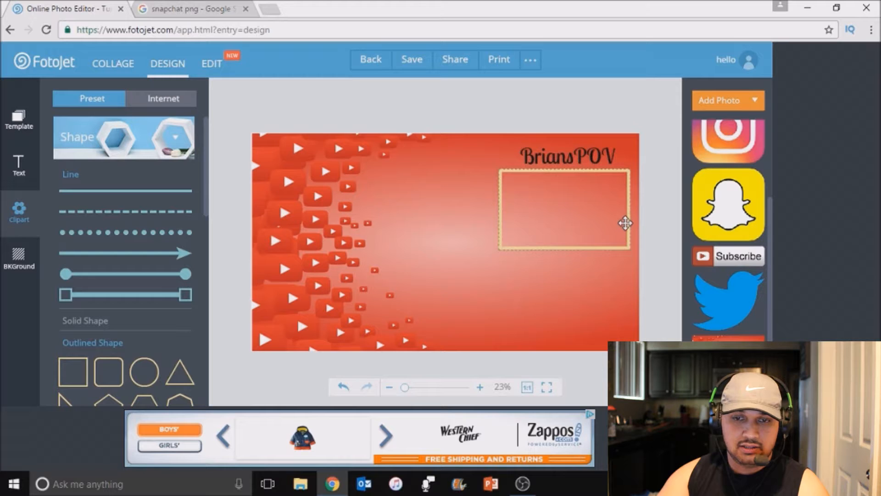
click(627, 210)
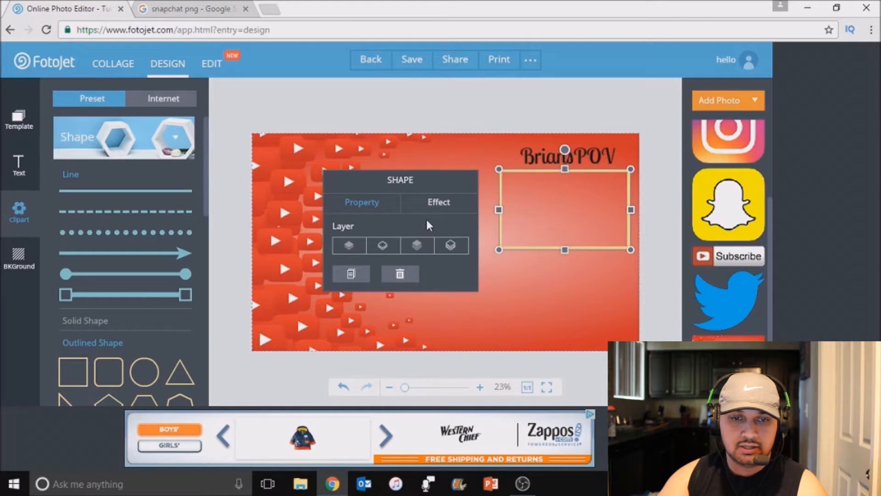
click(441, 206)
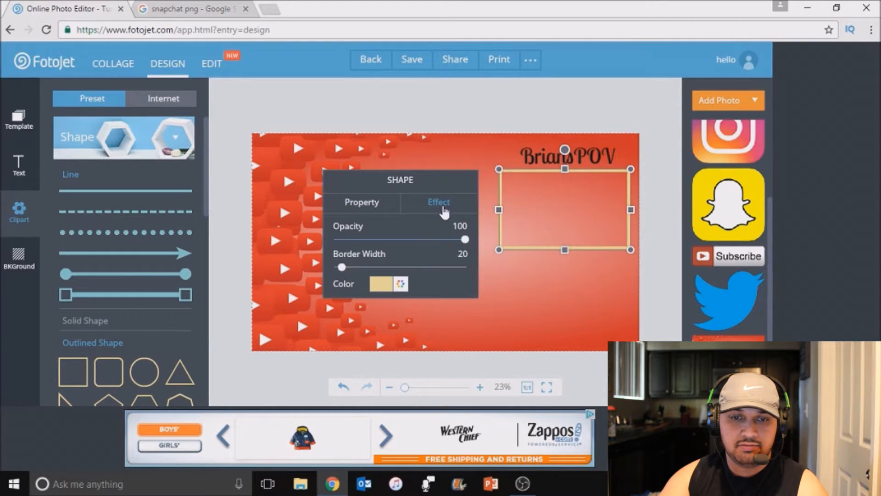
click(384, 284)
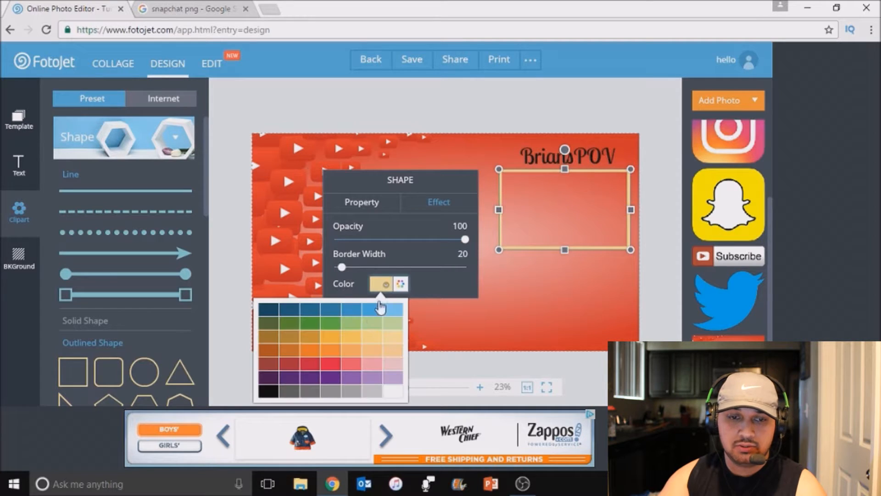
click(405, 285)
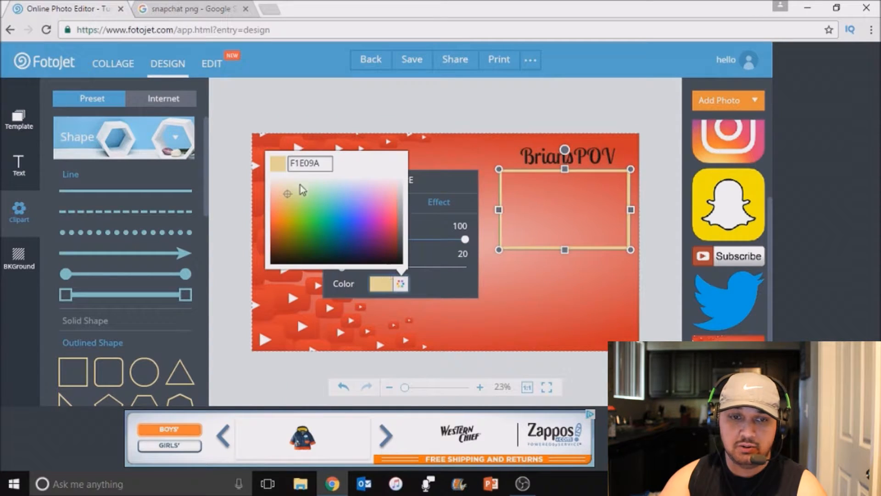
click(382, 284)
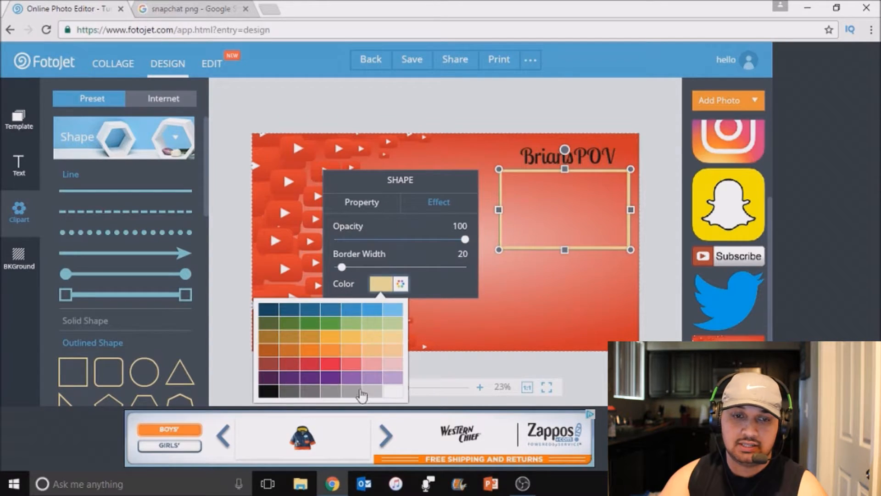
click(267, 392)
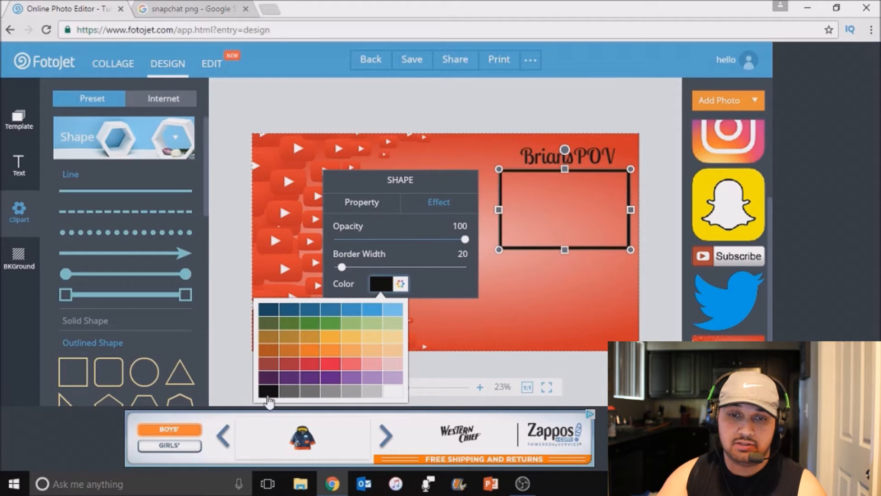
click(575, 313)
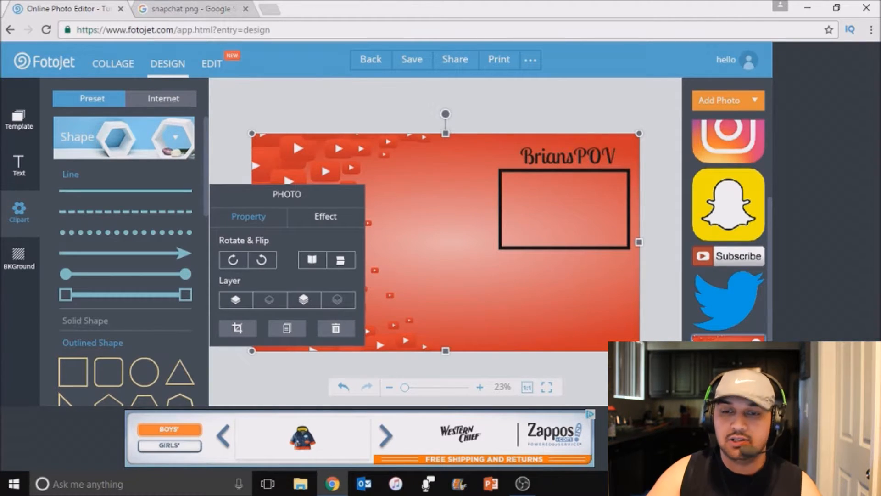
Add the Snapchat and Twitter logos, shrink them and place them near the canvas's lower edge, with Twitter to the right of Snapchat
click(745, 218)
drag(489, 280, 462, 321)
click(751, 297)
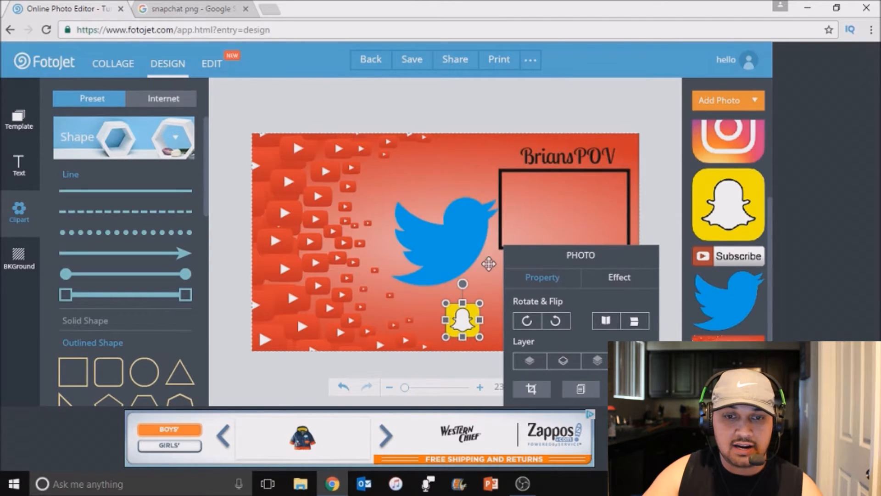
click(489, 263)
drag(500, 287, 577, 334)
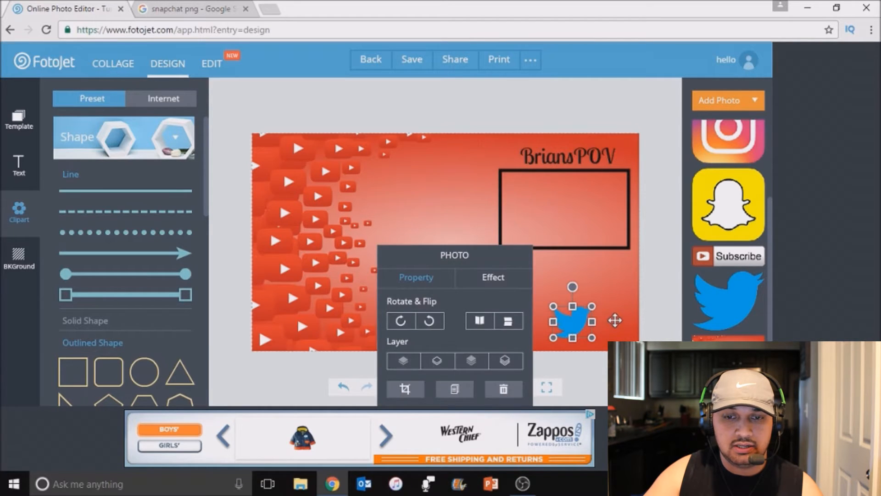
click(609, 328)
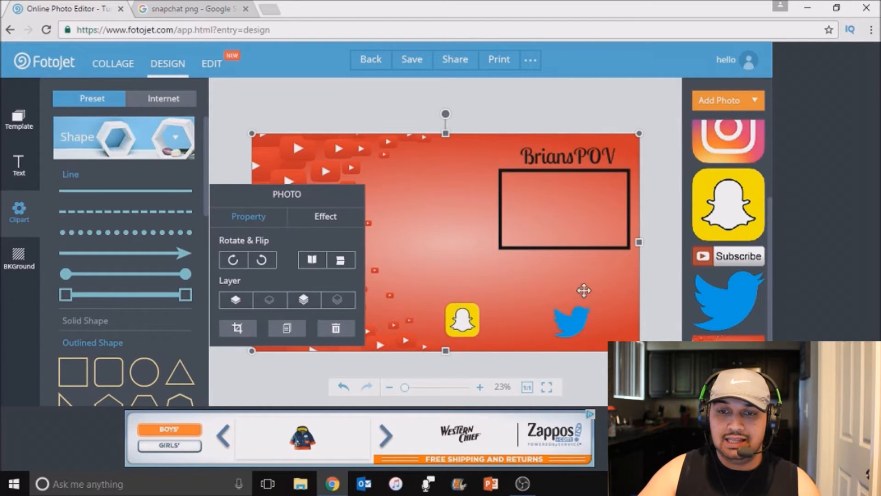
Add the Instagram logo, shrink it to icon size and place it just below the black frame's lower-left corner
click(728, 141)
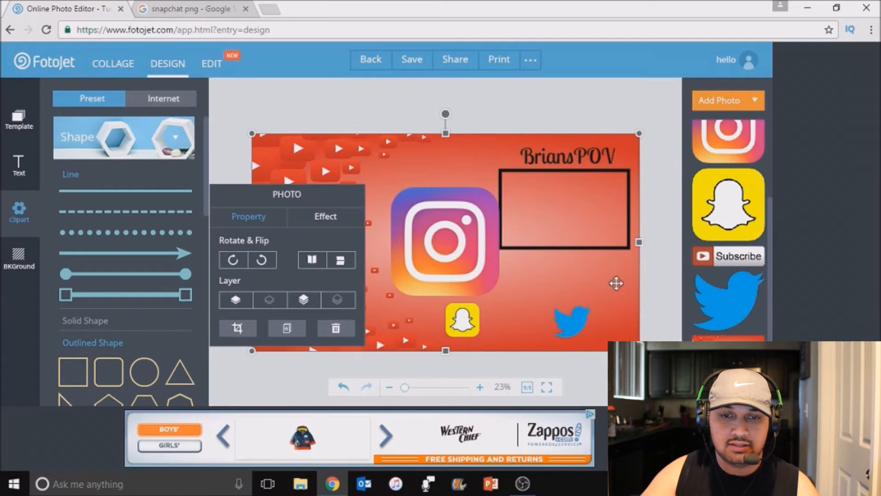
drag(499, 296, 506, 278)
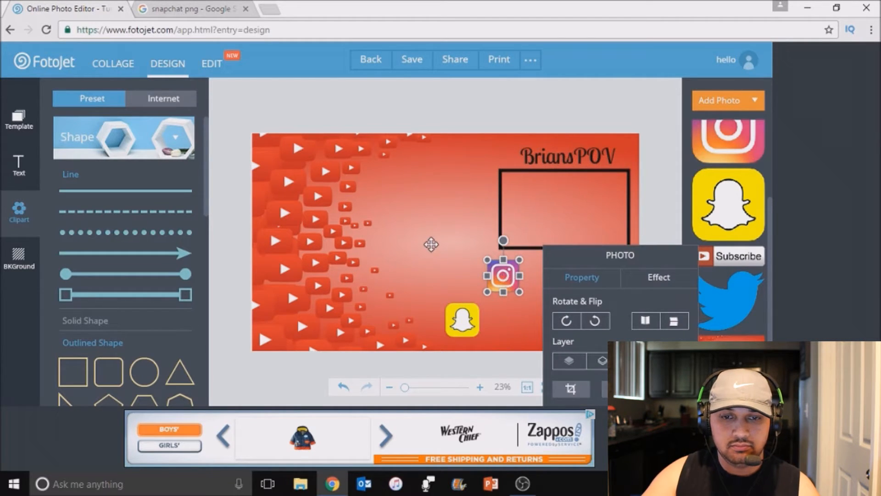
click(535, 348)
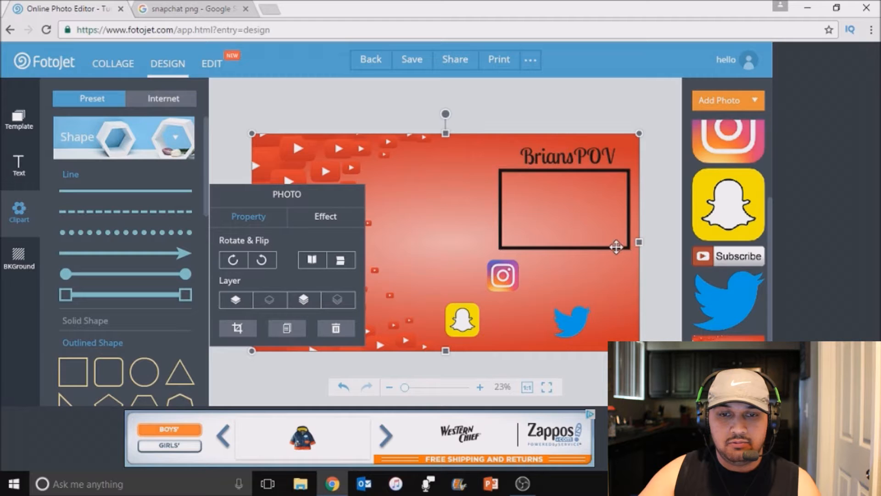
Place the Subscribe button image left of the black frame and overlay a reduced glowing cursor image pointing at it
drag(758, 252, 450, 210)
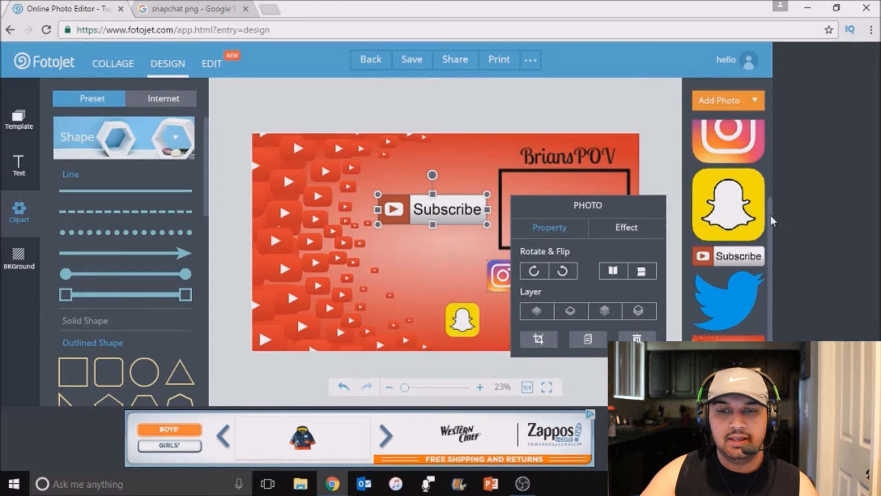
scroll(734, 198, up, 3)
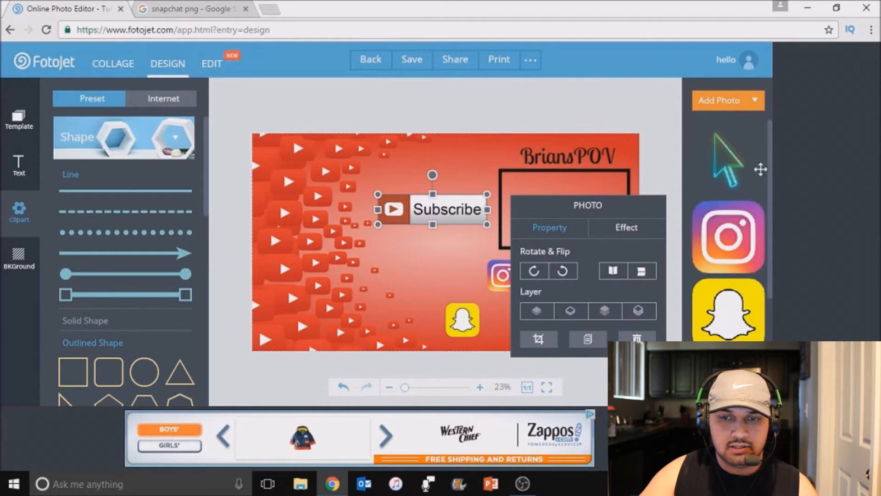
click(738, 170)
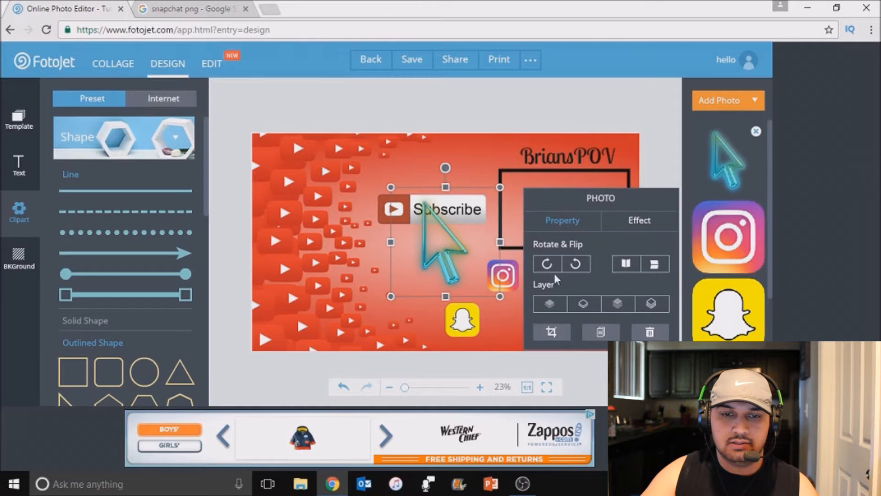
drag(500, 297, 468, 264)
drag(436, 237, 452, 246)
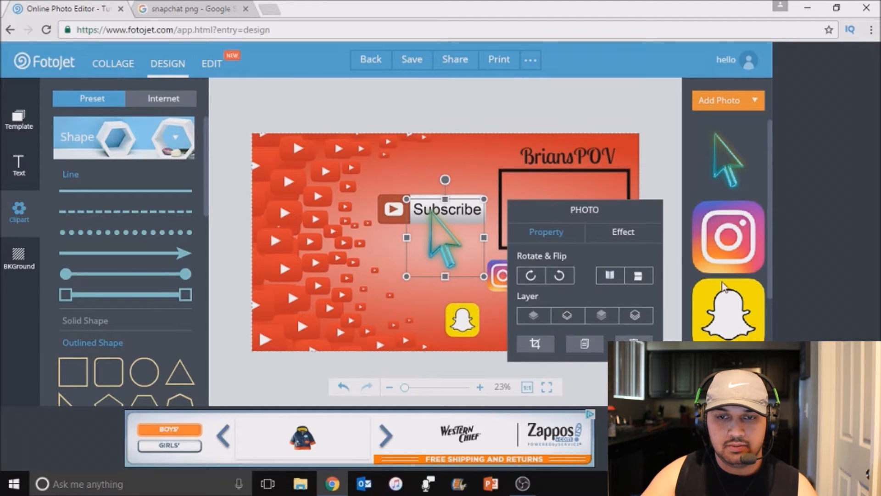
click(672, 137)
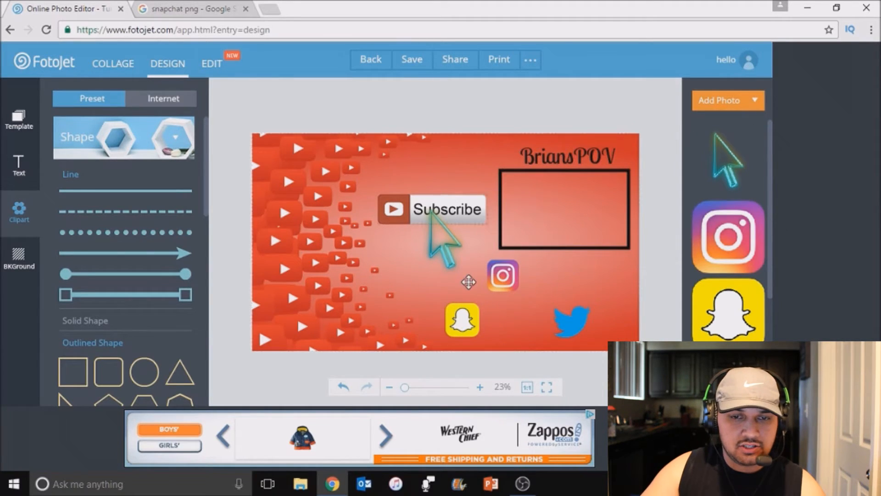
Shift the Instagram logo slightly right so it lines up with the black frame's left edge
drag(509, 274, 520, 273)
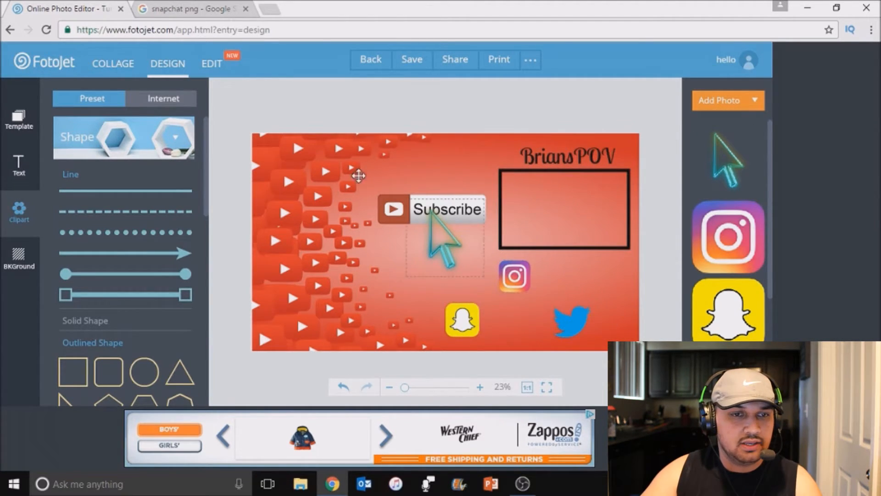
Add a text line below the Subscribe button containing the same channel name as the heading above the black frame
click(25, 158)
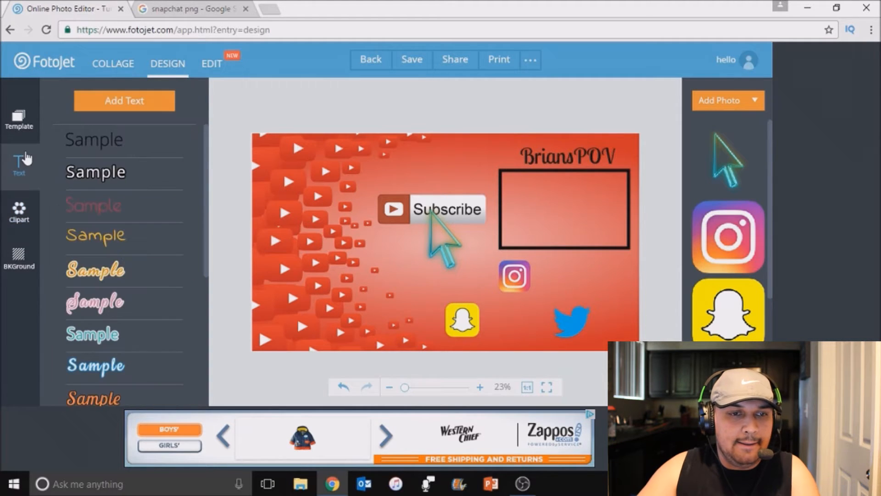
click(138, 98)
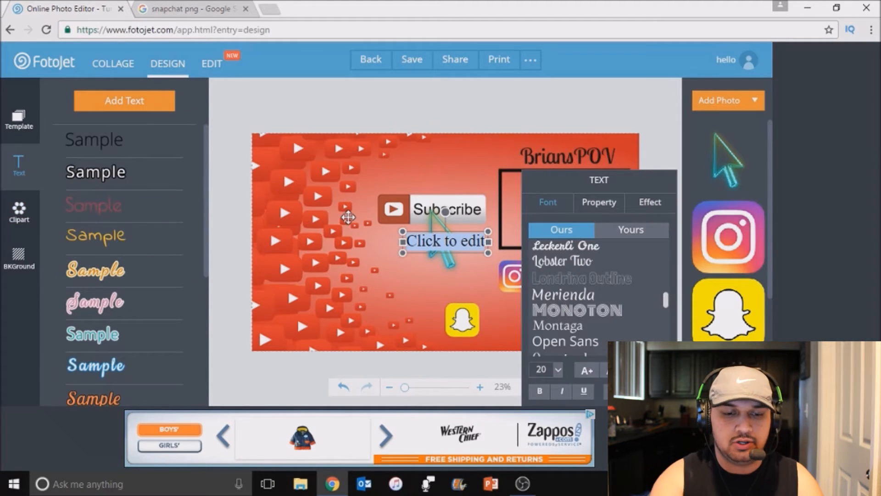
key(BackSpace)
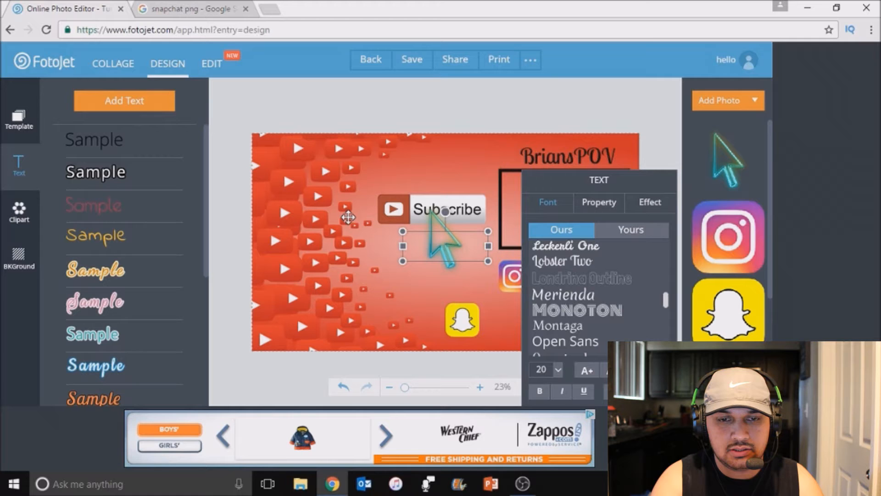
text(BriansPOV)
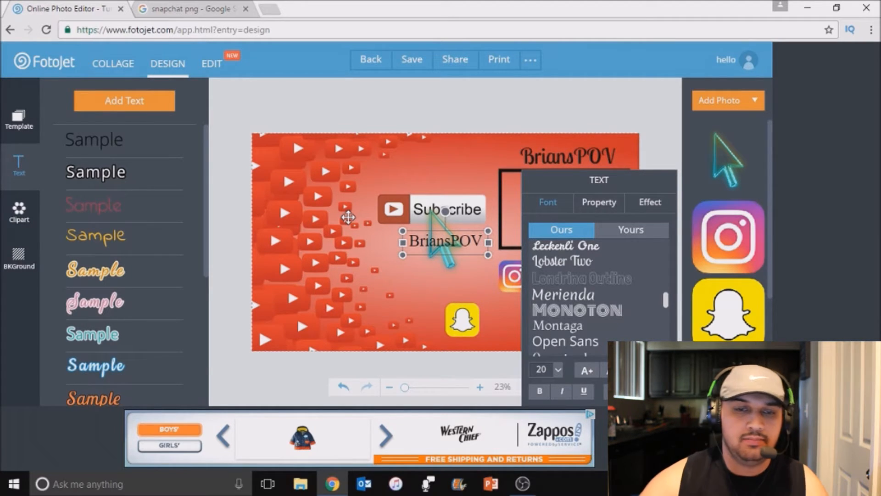
click(450, 268)
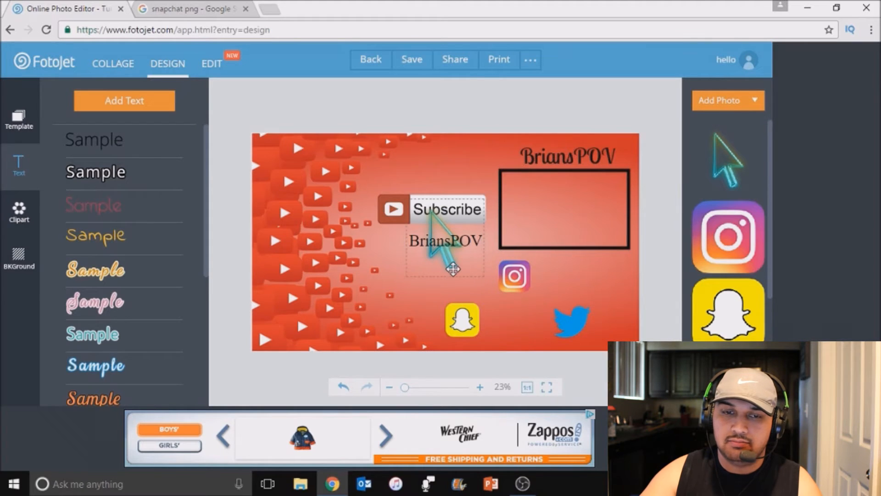
Duplicate the new channel name text twice to get one label for each of the three social media logos
click(473, 237)
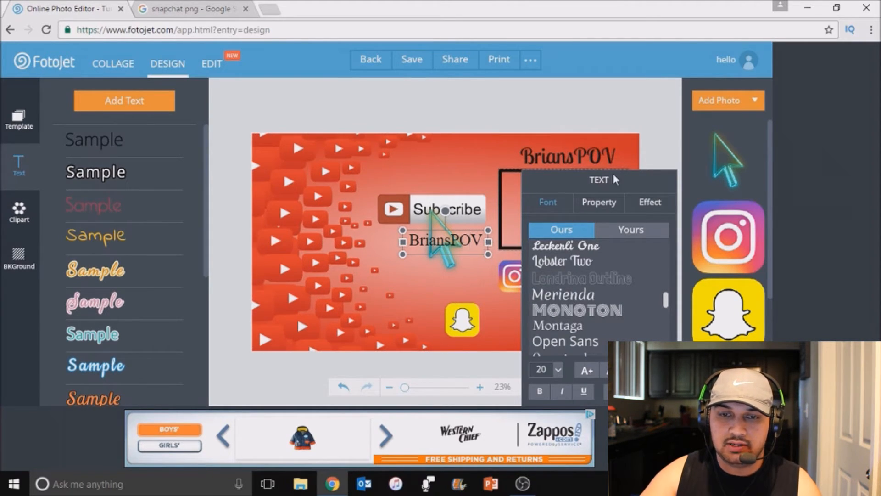
click(600, 203)
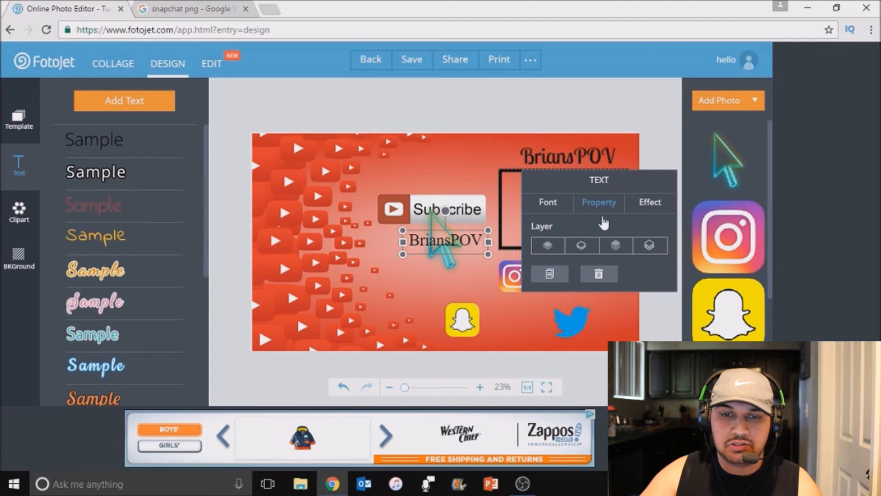
click(553, 274)
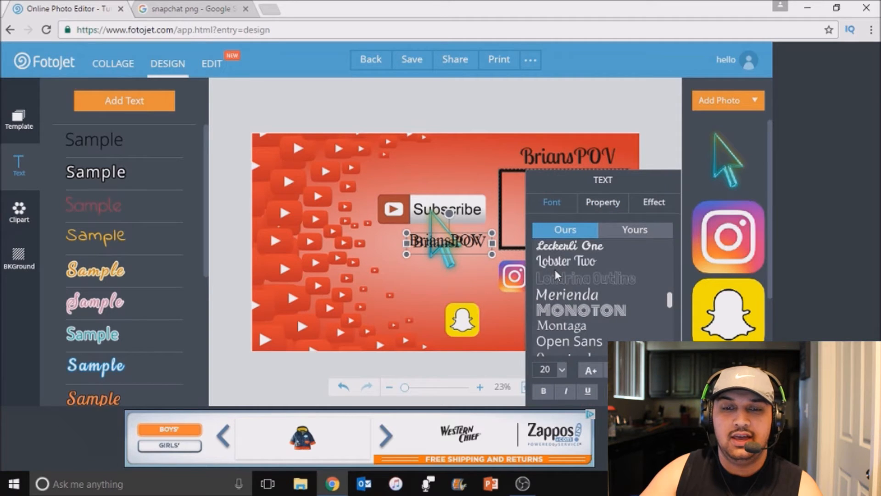
click(600, 203)
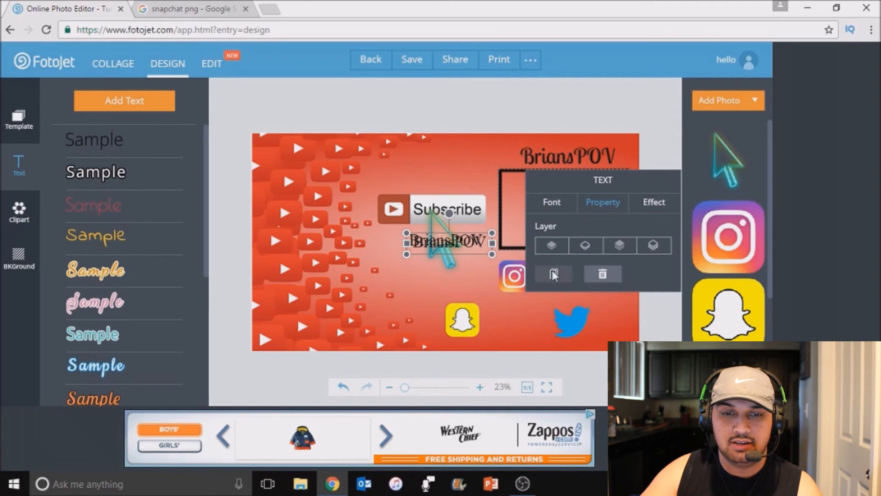
click(553, 272)
click(467, 274)
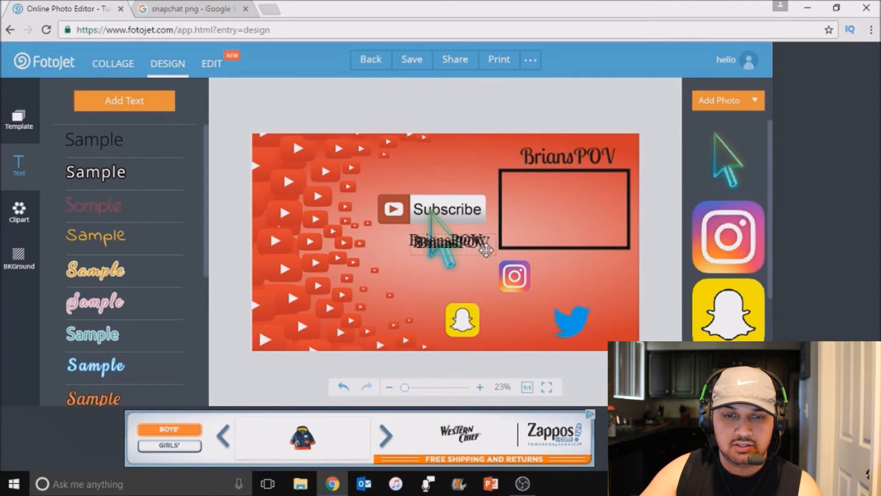
Place the three channel name labels to the right of the Snapchat, Twitter and Instagram logos, one beside each
drag(486, 252, 562, 331)
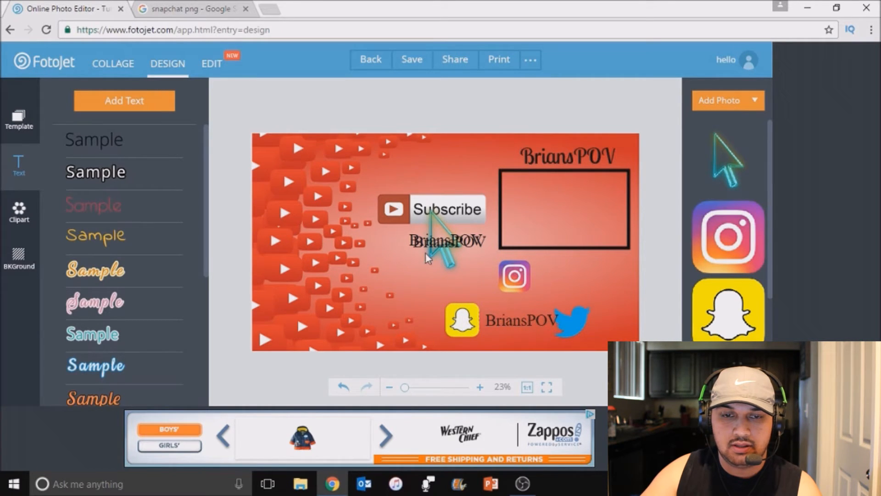
drag(464, 239, 627, 321)
drag(465, 240, 627, 279)
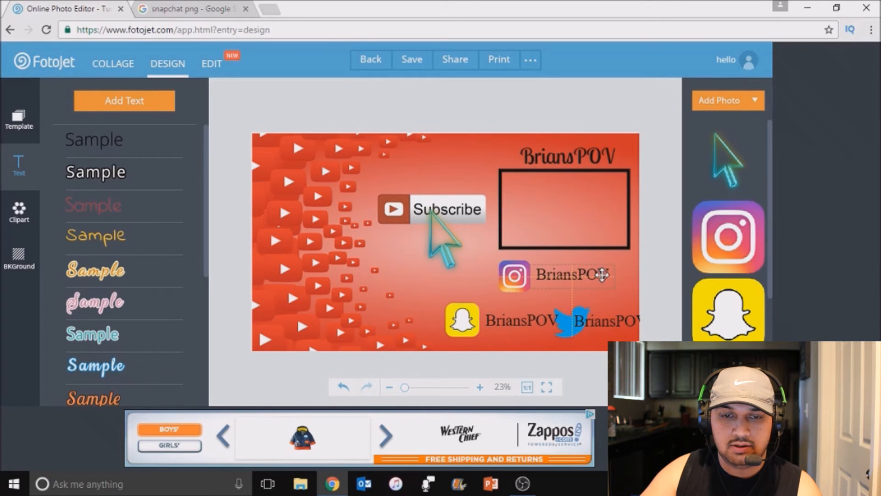
Shift the Snapchat and Twitter logos and labels left, and move the Instagram logo and label slightly left and down
drag(465, 320, 441, 318)
drag(510, 321, 496, 326)
mouse_move(566, 317)
mouse_down()
mouse_move(558, 318)
mouse_move(585, 318)
mouse_move(556, 318)
mouse_up()
drag(619, 316, 594, 317)
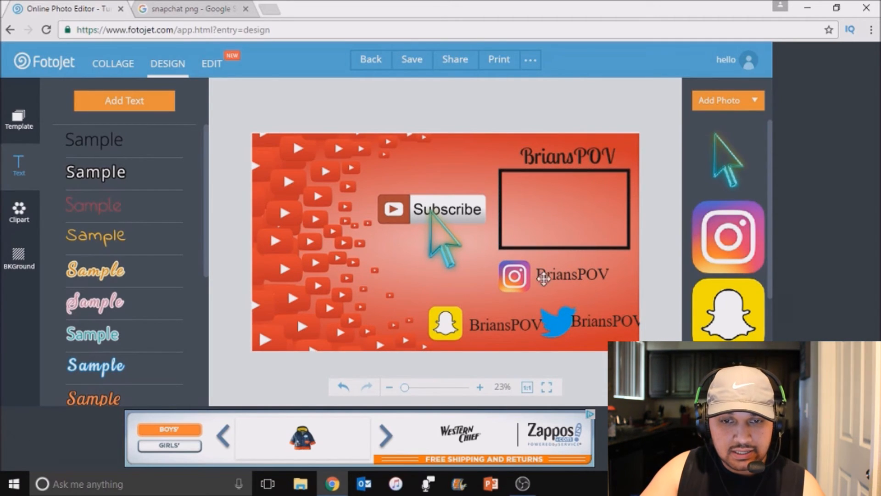
drag(514, 277, 506, 282)
drag(572, 272, 572, 278)
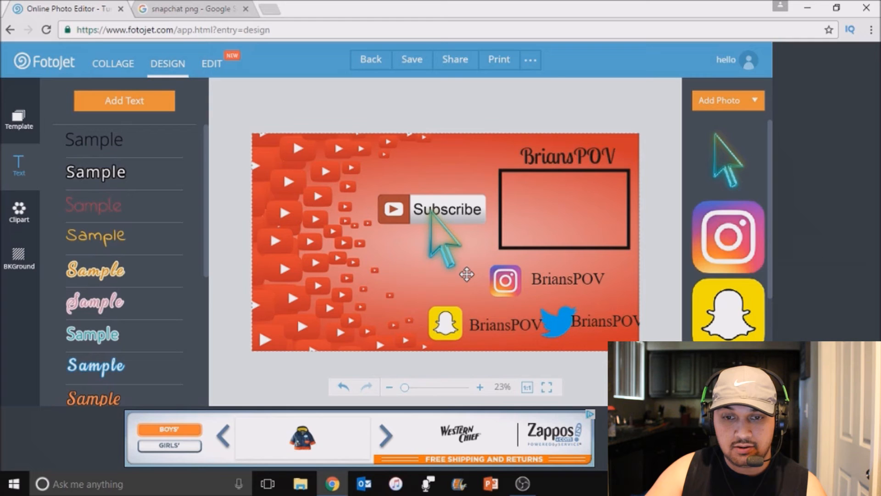
Move the Snapchat and Twitter logos and labels further left so the Twitter label fits inside the canvas's right edge
drag(453, 329, 447, 329)
drag(503, 327, 486, 327)
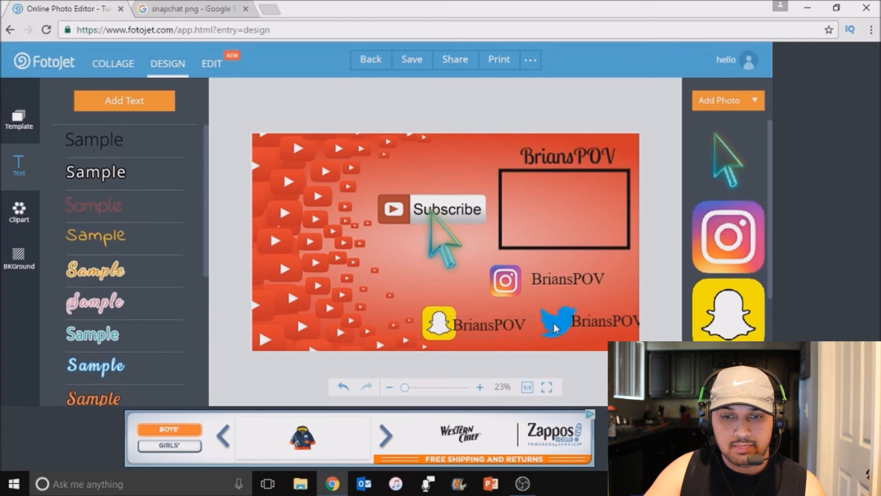
drag(551, 322, 544, 322)
drag(599, 320, 587, 321)
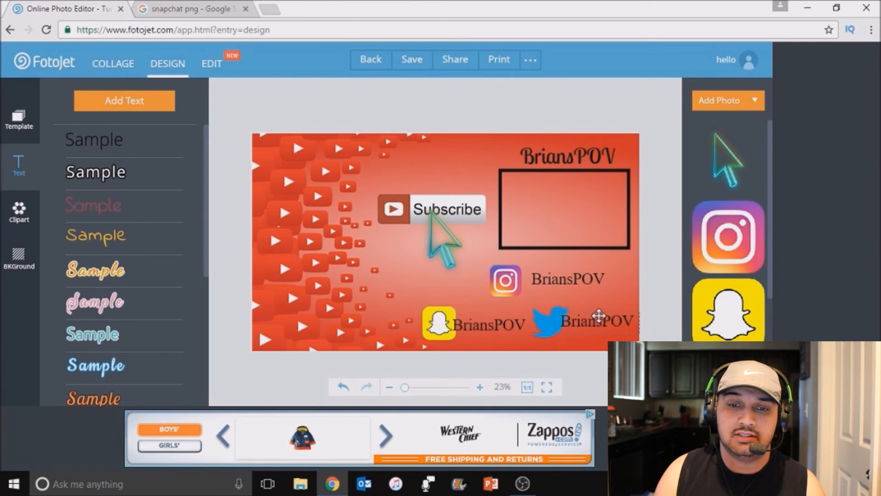